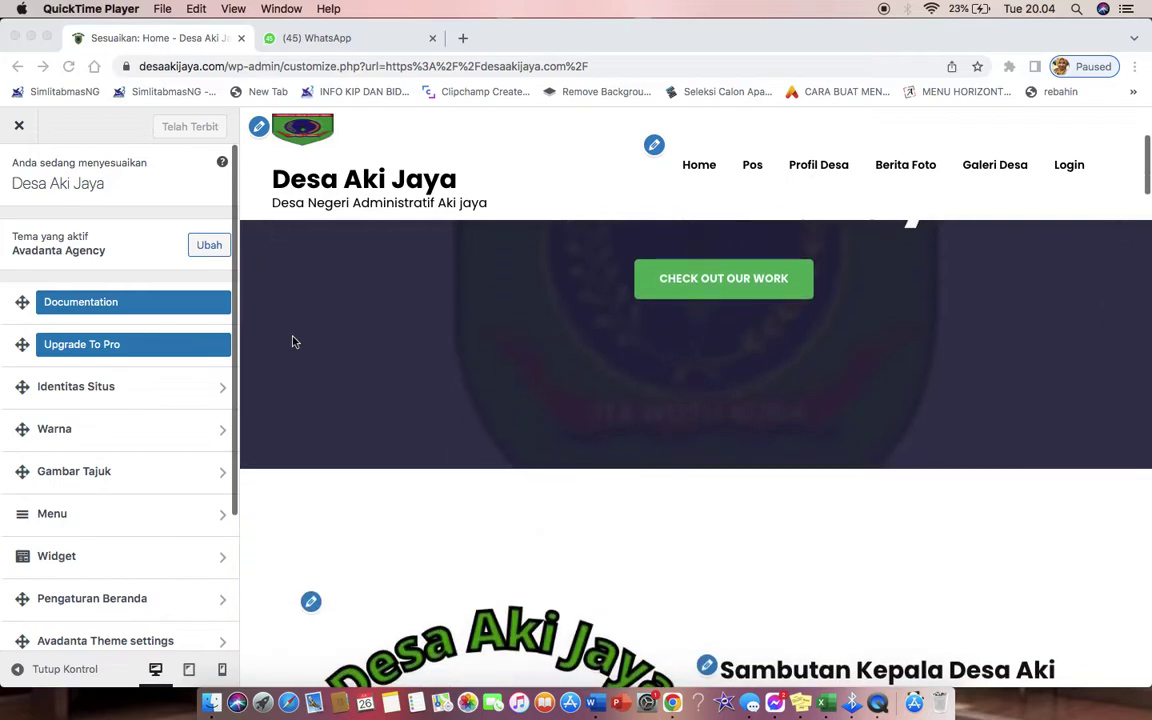
Look through the home page preview from the Sambutan Kepala Desa greeting to the Struktur Organisasi Desa section.
{"action": "scroll", "coordinate": [573, 362], "scroll_direction": "down", "scroll_amount": 6}
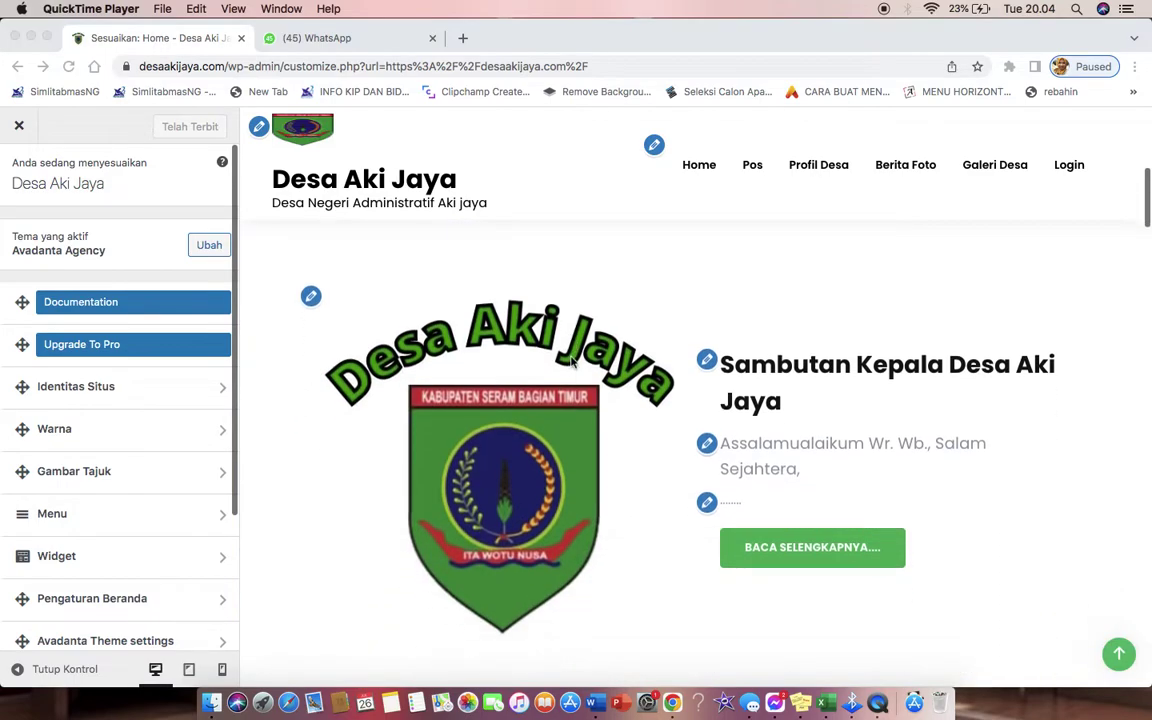
{"action": "scroll", "coordinate": [560, 358], "scroll_direction": "up", "scroll_amount": 1}
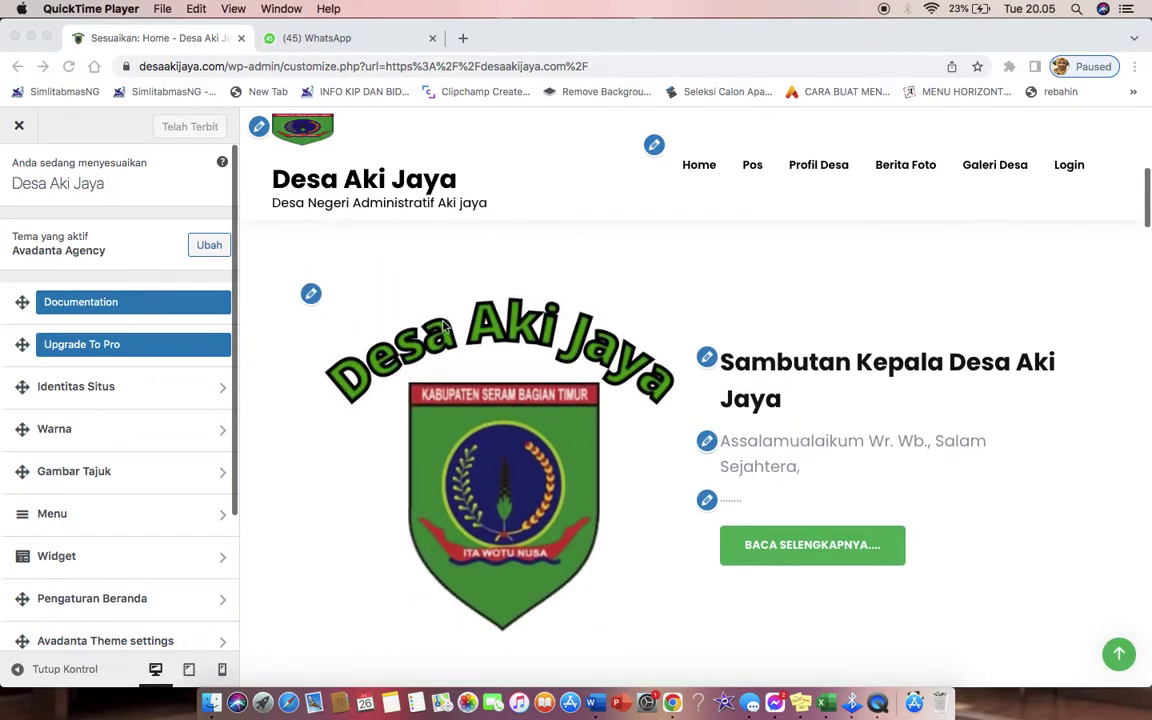
{"action": "left_click", "coordinate": [311, 300]}
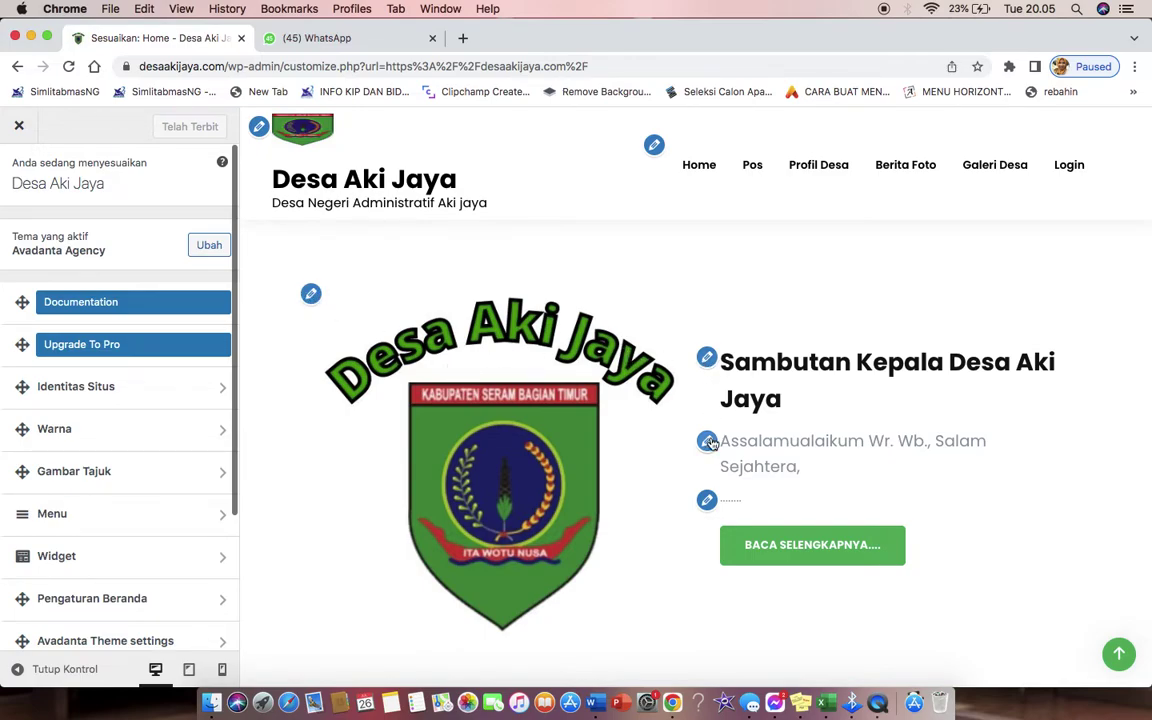
{"action": "scroll", "coordinate": [710, 443], "scroll_direction": "down", "scroll_amount": 5}
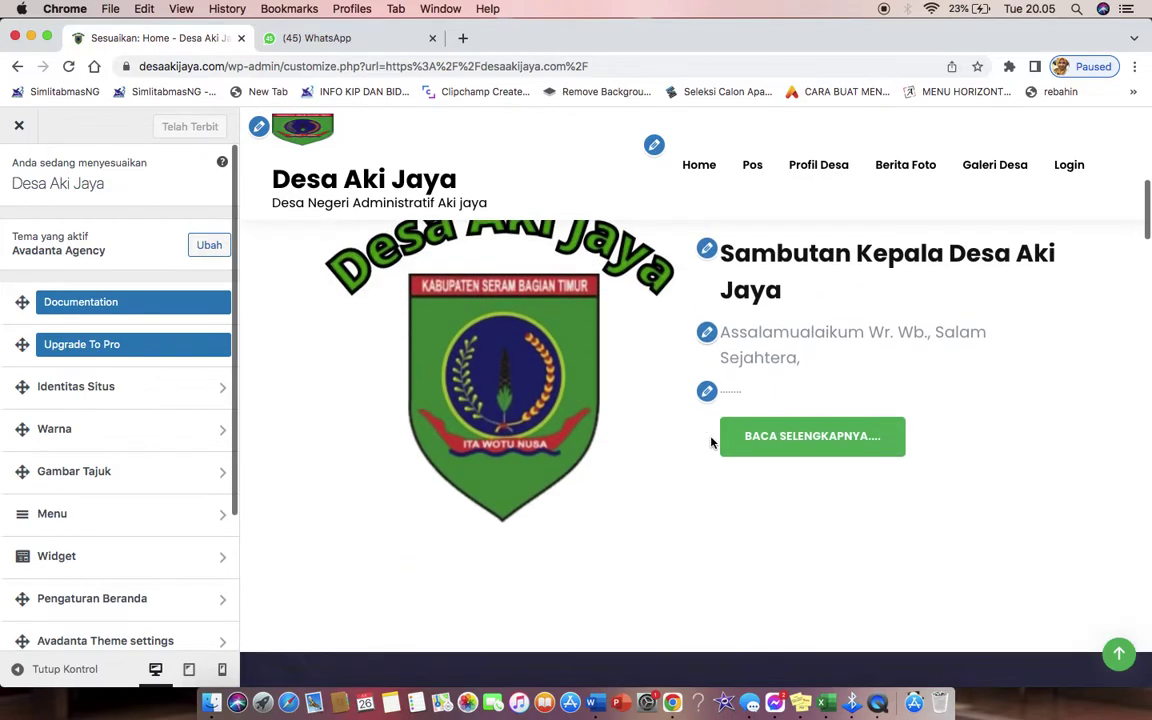
{"action": "scroll", "coordinate": [711, 440], "scroll_direction": "down", "scroll_amount": 15}
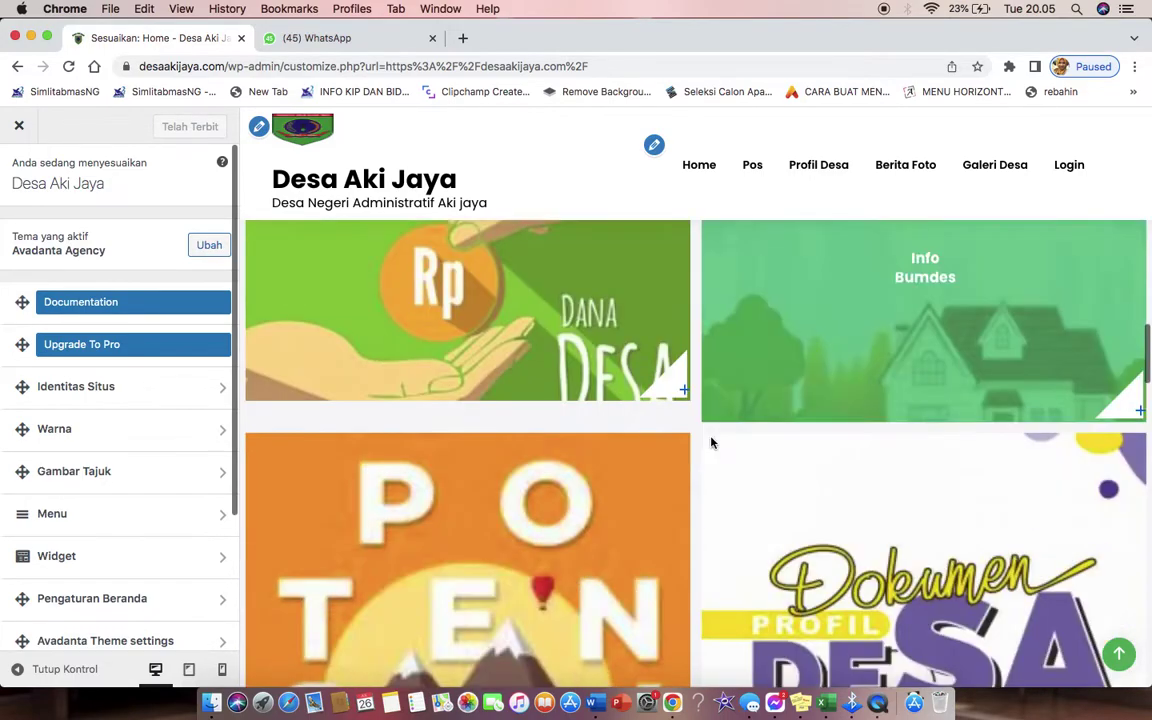
{"action": "scroll", "coordinate": [711, 442], "scroll_direction": "down", "scroll_amount": 10}
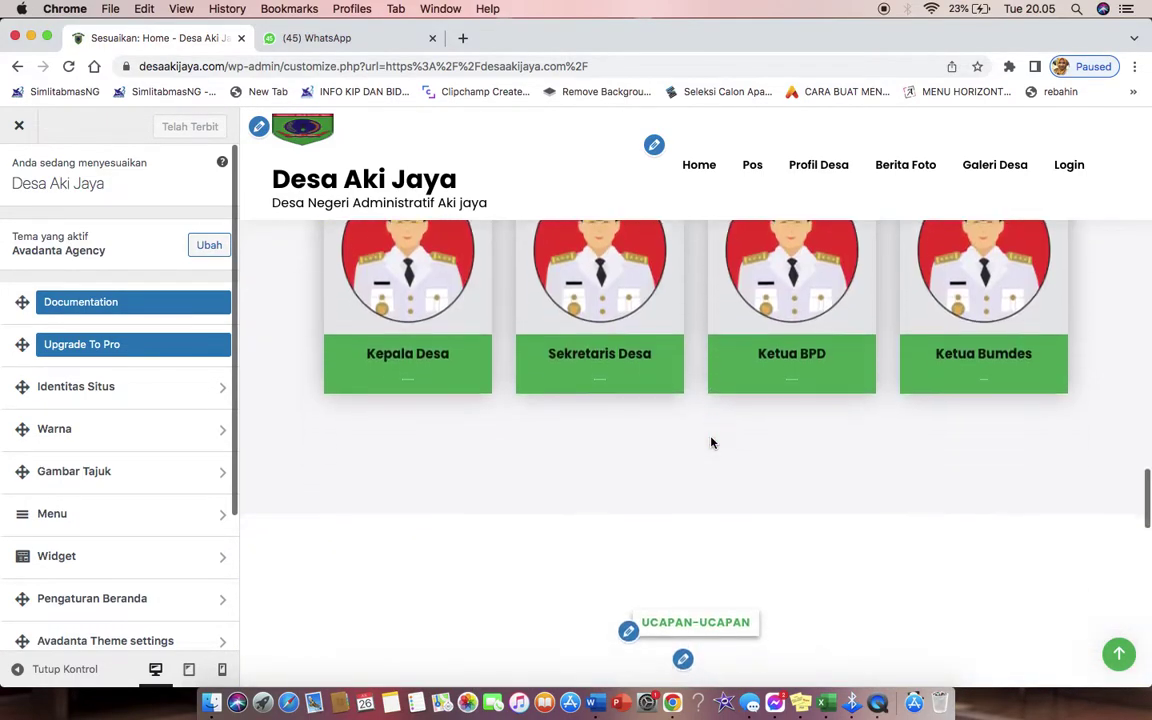
{"action": "scroll", "coordinate": [711, 442], "scroll_direction": "up", "scroll_amount": 2}
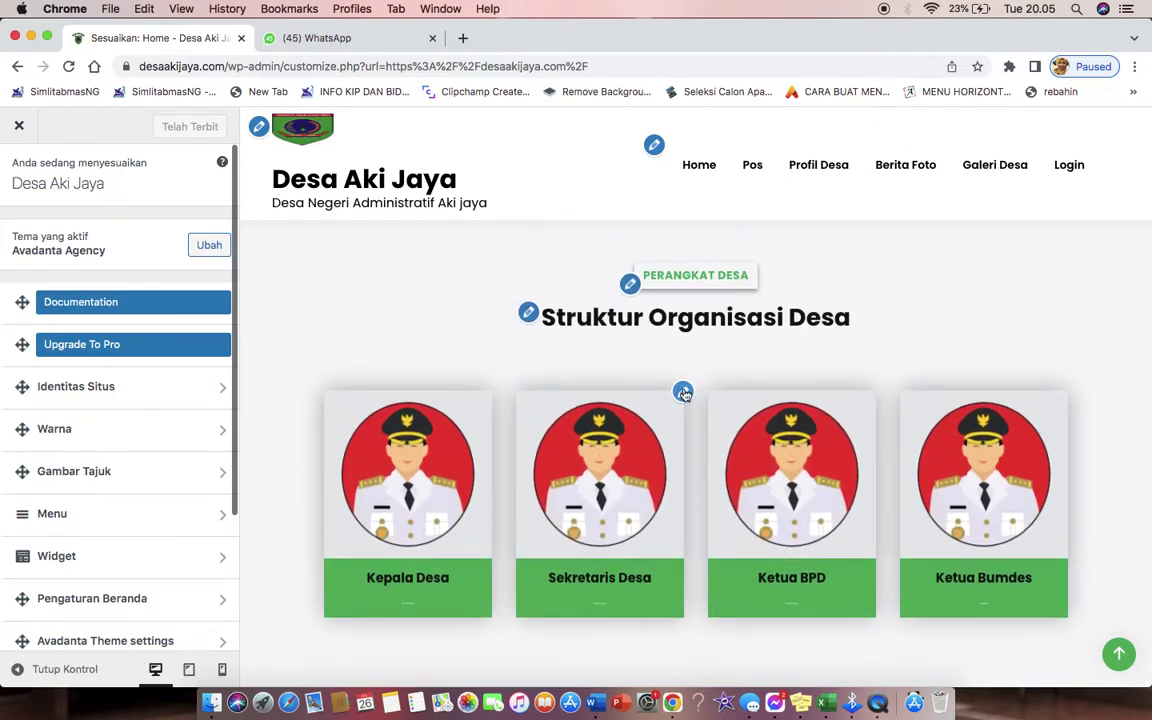
Open the Team Section settings and review the enable option, title, description, column layout and team content.
{"action": "left_click", "coordinate": [683, 392]}
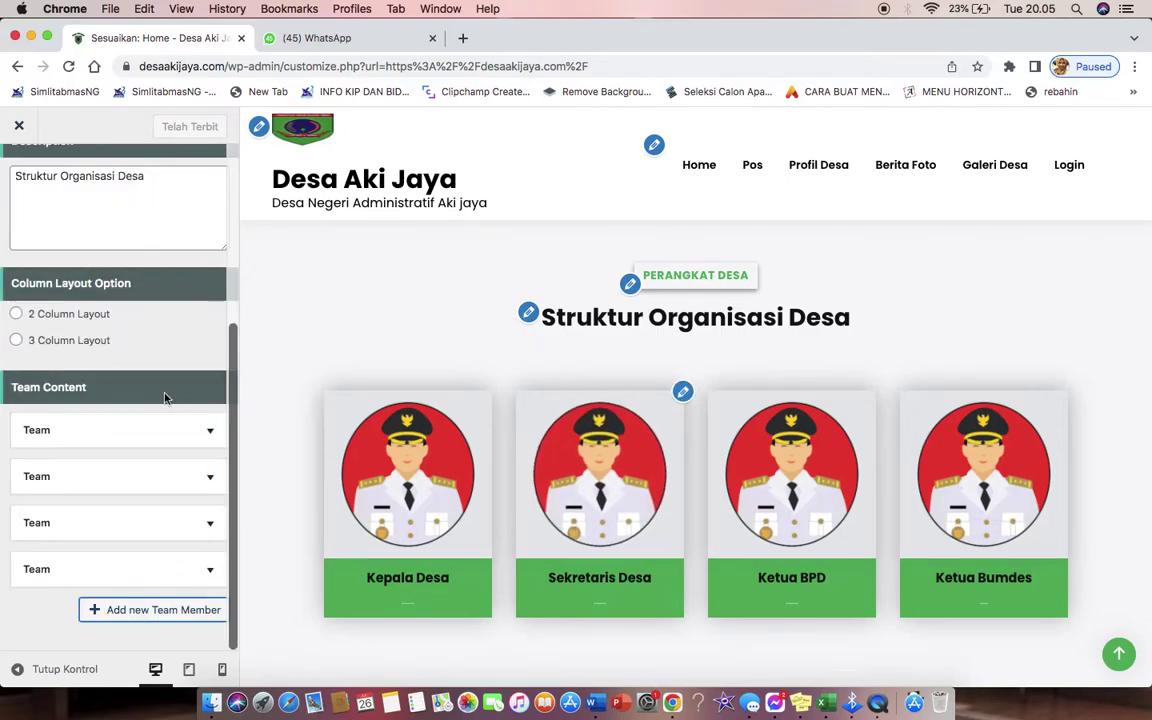
{"action": "scroll", "coordinate": [126, 232], "scroll_direction": "up", "scroll_amount": 3}
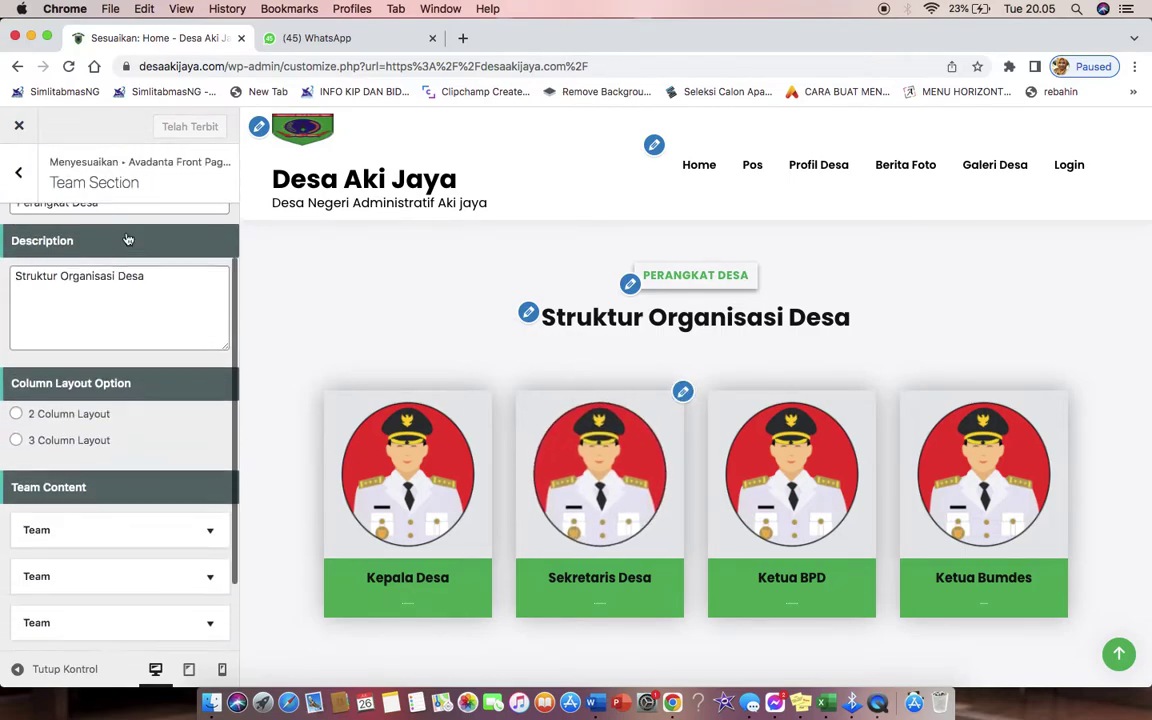
{"action": "scroll", "coordinate": [110, 380], "scroll_direction": "up", "scroll_amount": 3}
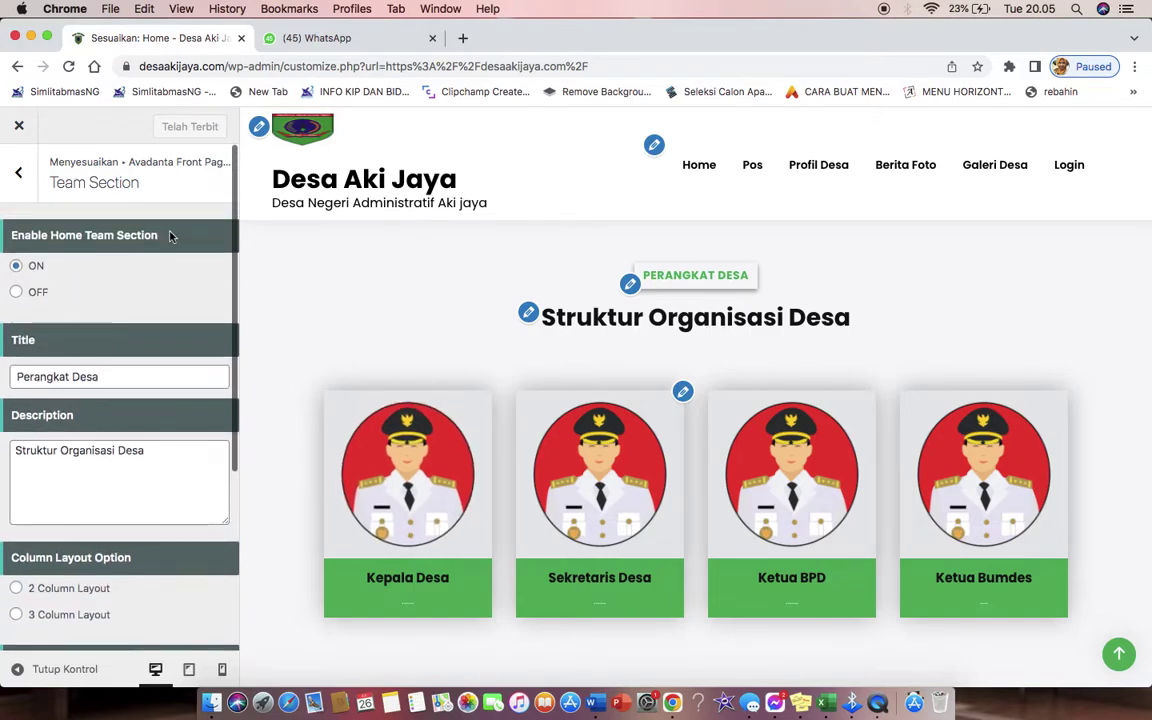
{"action": "scroll", "coordinate": [181, 323], "scroll_direction": "down", "scroll_amount": 5}
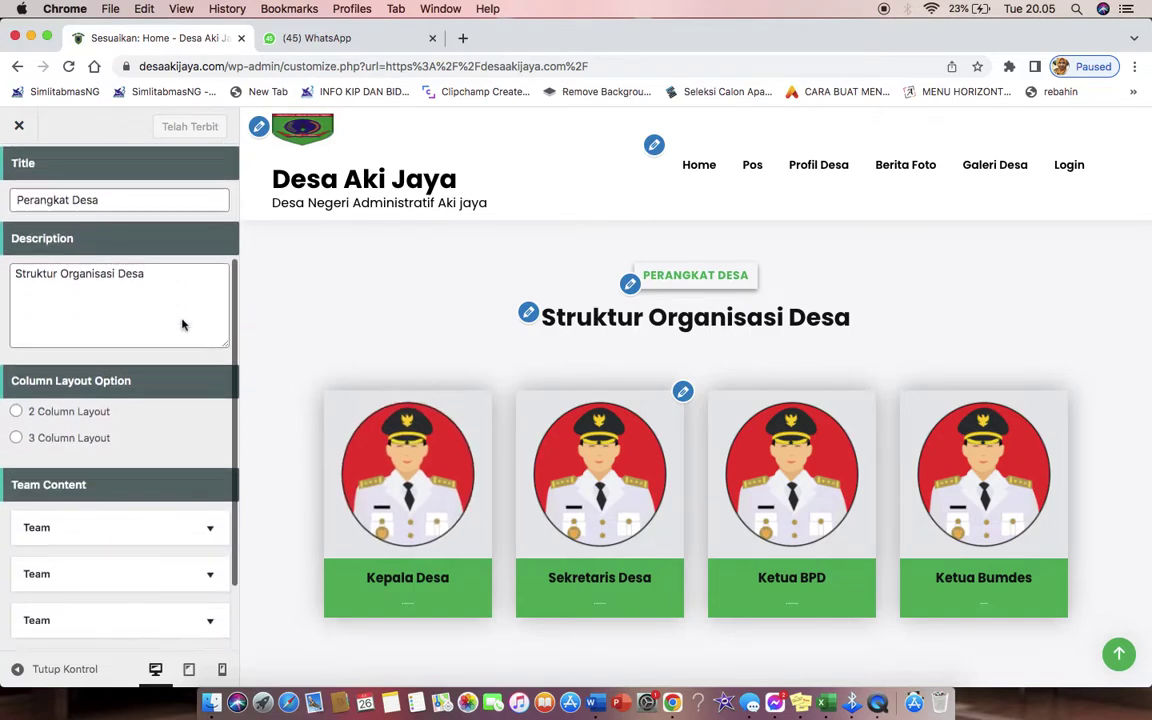
{"action": "scroll", "coordinate": [181, 323], "scroll_direction": "up", "scroll_amount": 5}
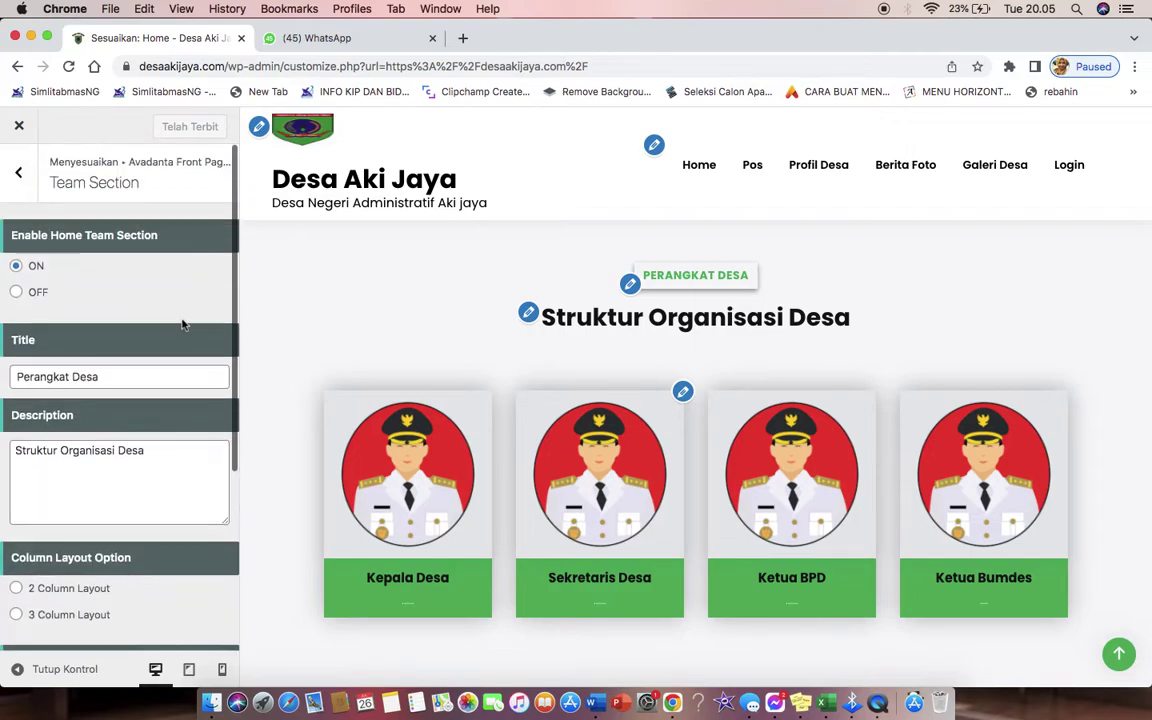
{"action": "left_click", "coordinate": [18, 188]}
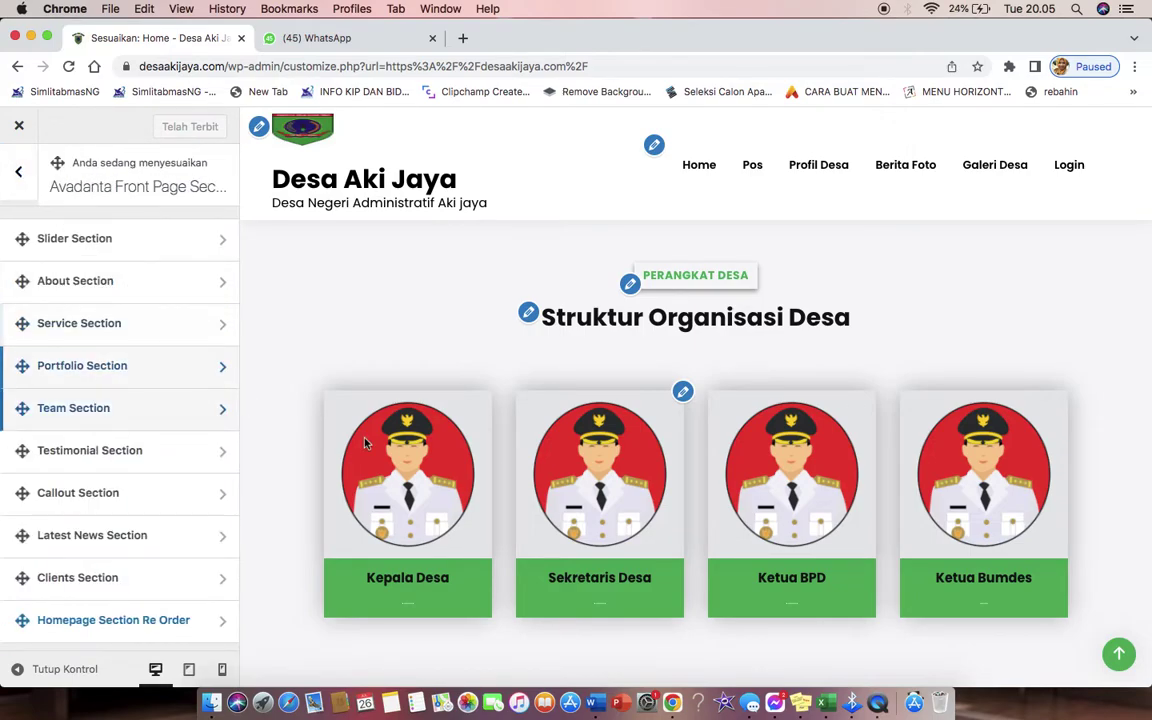
Reopen the team content settings and expand the first team entry, Kepala Desa, with its title ready for editing.
{"action": "left_click", "coordinate": [683, 393]}
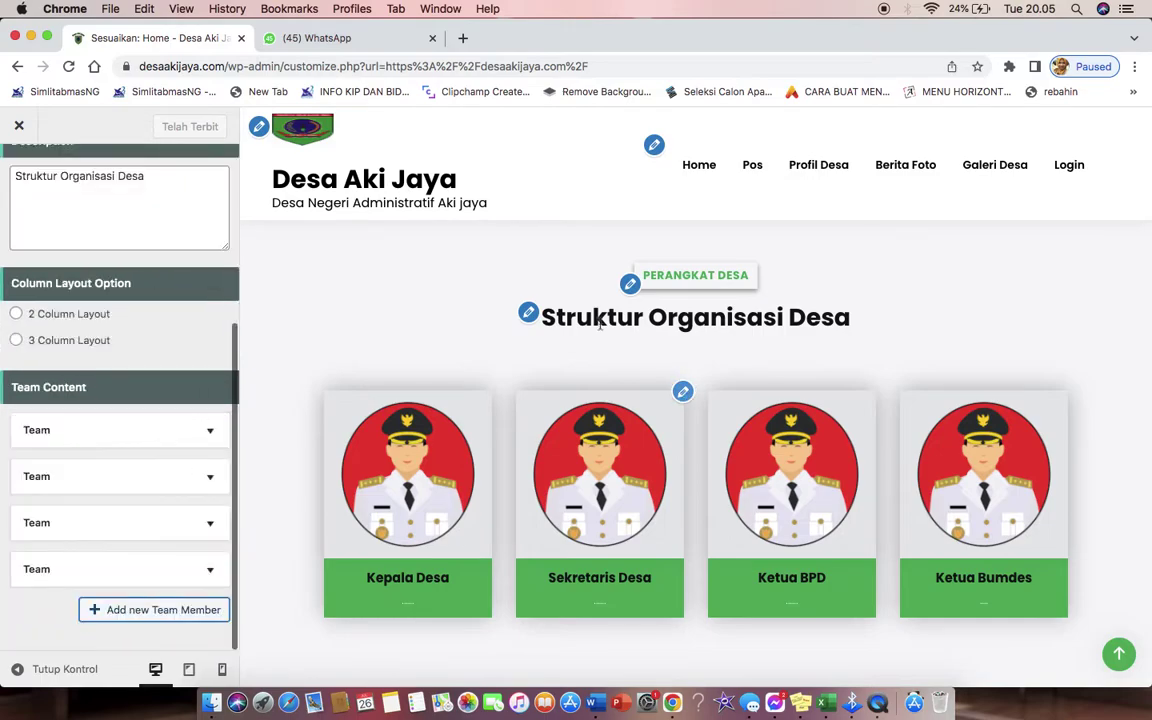
{"action": "scroll", "coordinate": [105, 278], "scroll_direction": "up", "scroll_amount": 1}
{"action": "scroll", "coordinate": [125, 320], "scroll_direction": "down", "scroll_amount": 1}
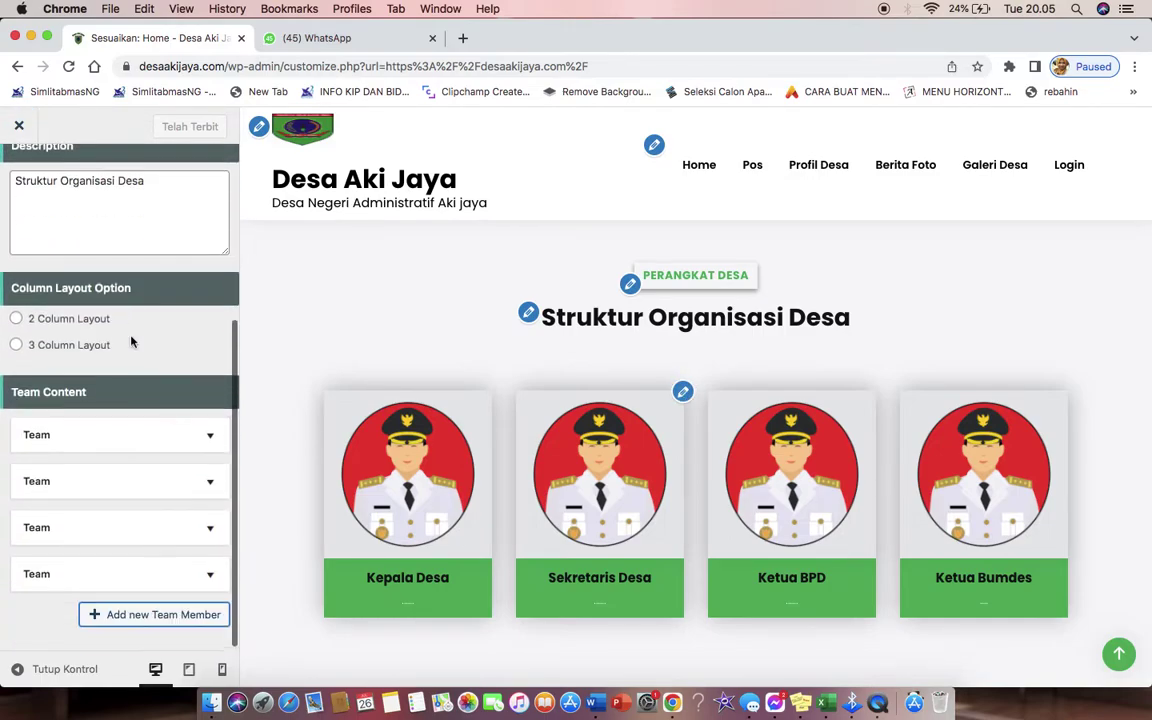
{"action": "left_click", "coordinate": [118, 430]}
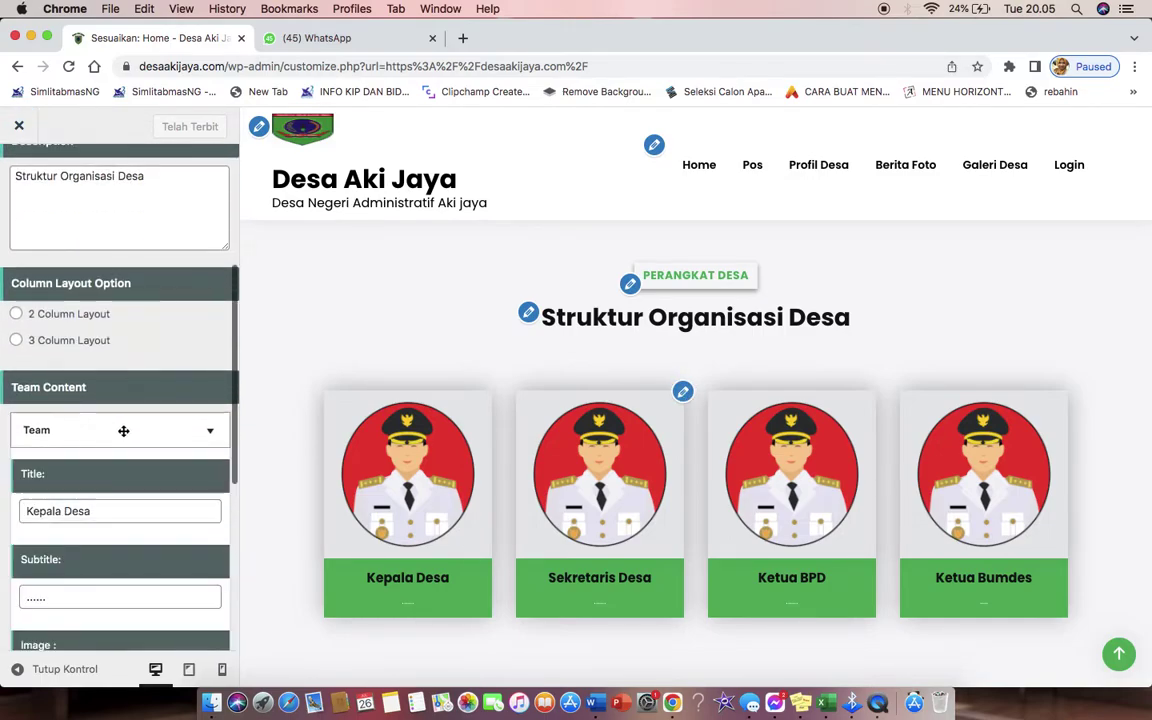
{"action": "left_click", "coordinate": [49, 511]}
{"action": "scroll", "coordinate": [49, 512], "scroll_direction": "down", "scroll_amount": 3}
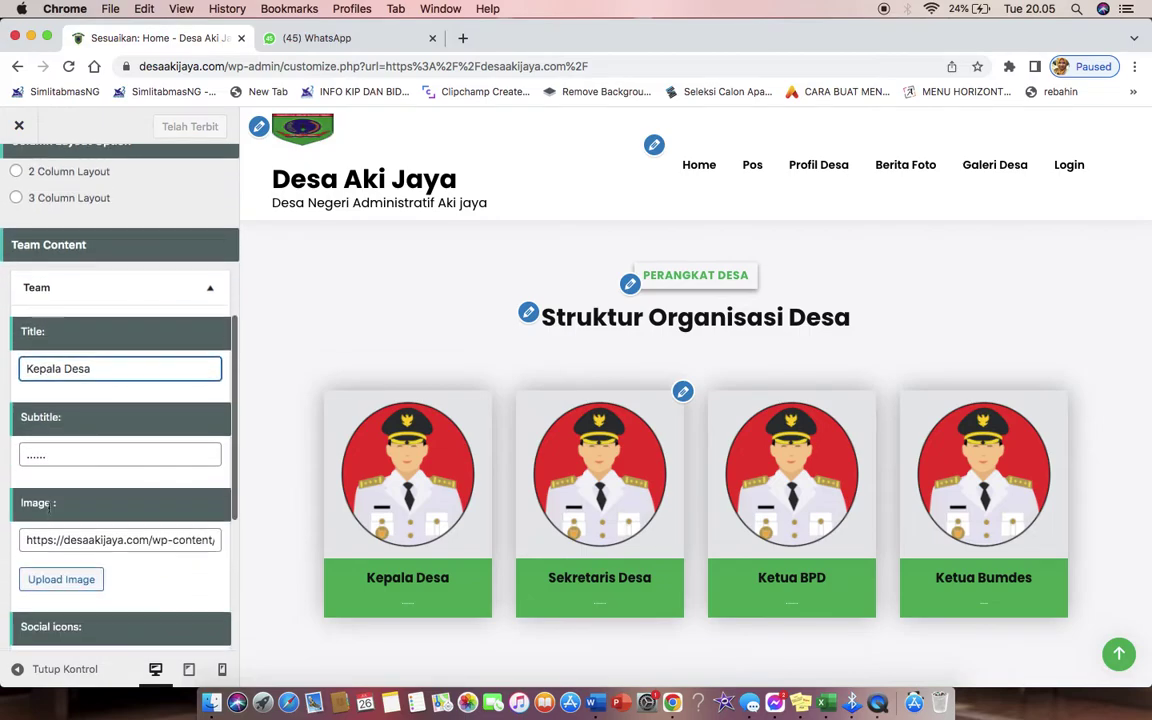
{"action": "left_click", "coordinate": [100, 370]}
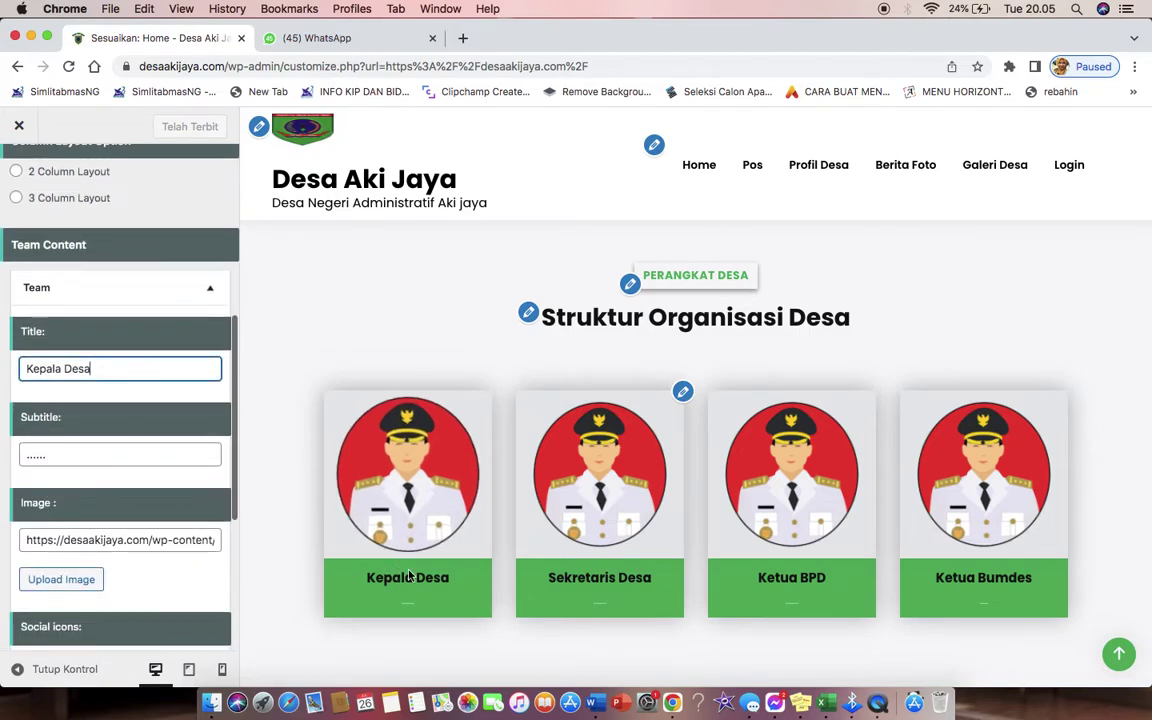
Replace the Kepala Desa entry's subtitle with "Pak...." and check the card in the preview.
{"action": "scroll", "coordinate": [75, 430], "scroll_direction": "down", "scroll_amount": 1}
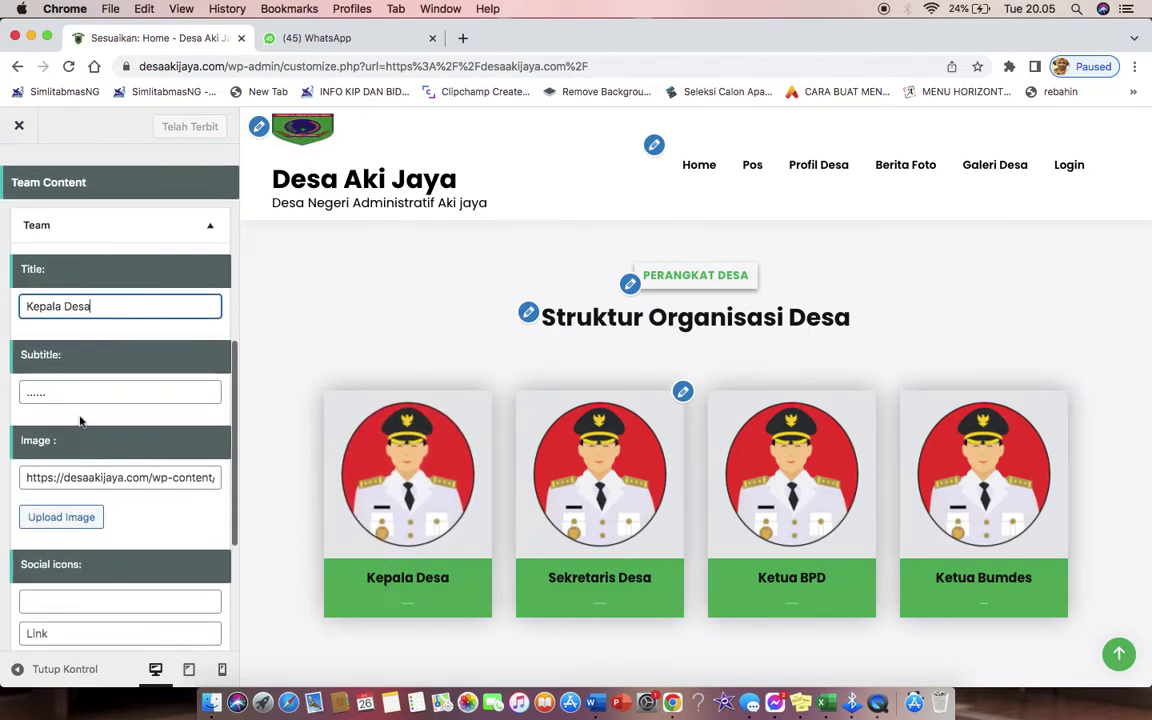
{"action": "left_click", "coordinate": [80, 390]}
{"action": "double_click", "coordinate": [80, 389]}
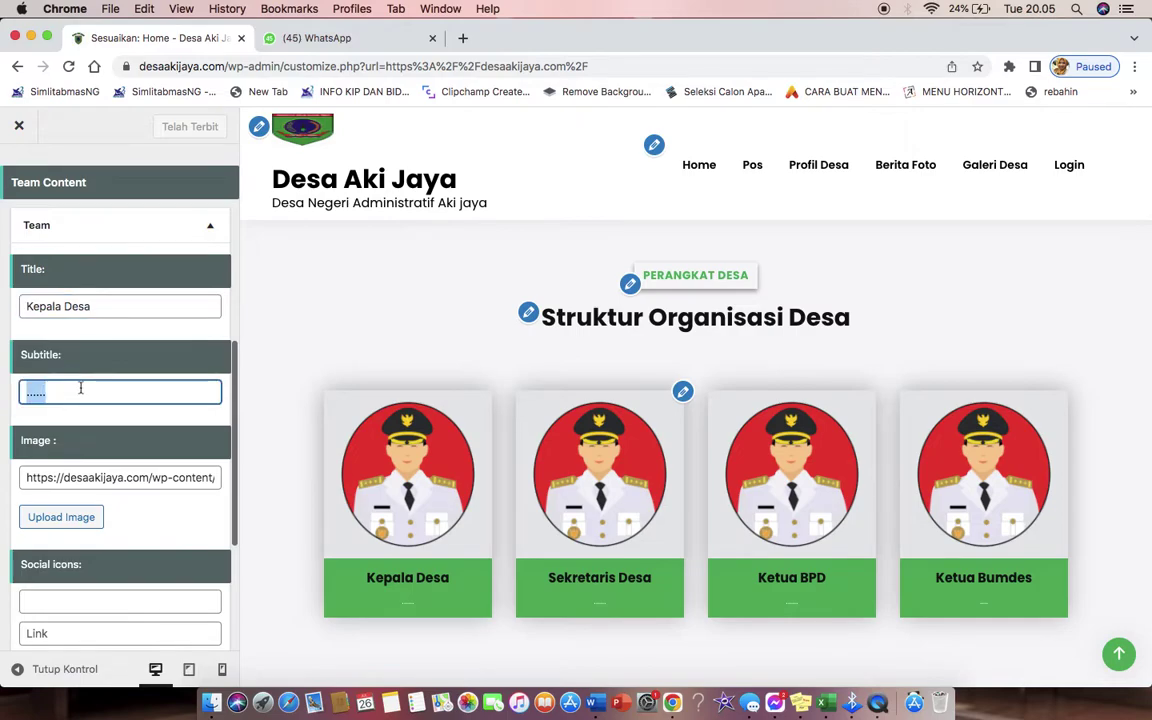
{"action": "type", "text": "Pak"}
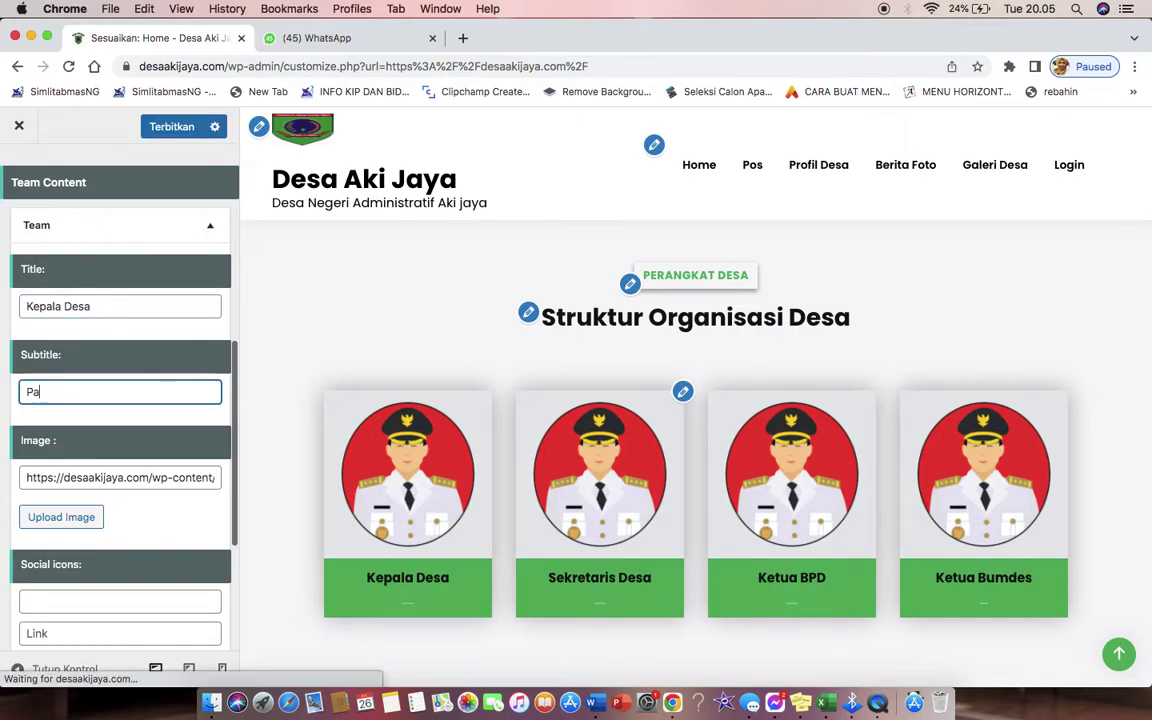
{"action": "type", "text": "...."}
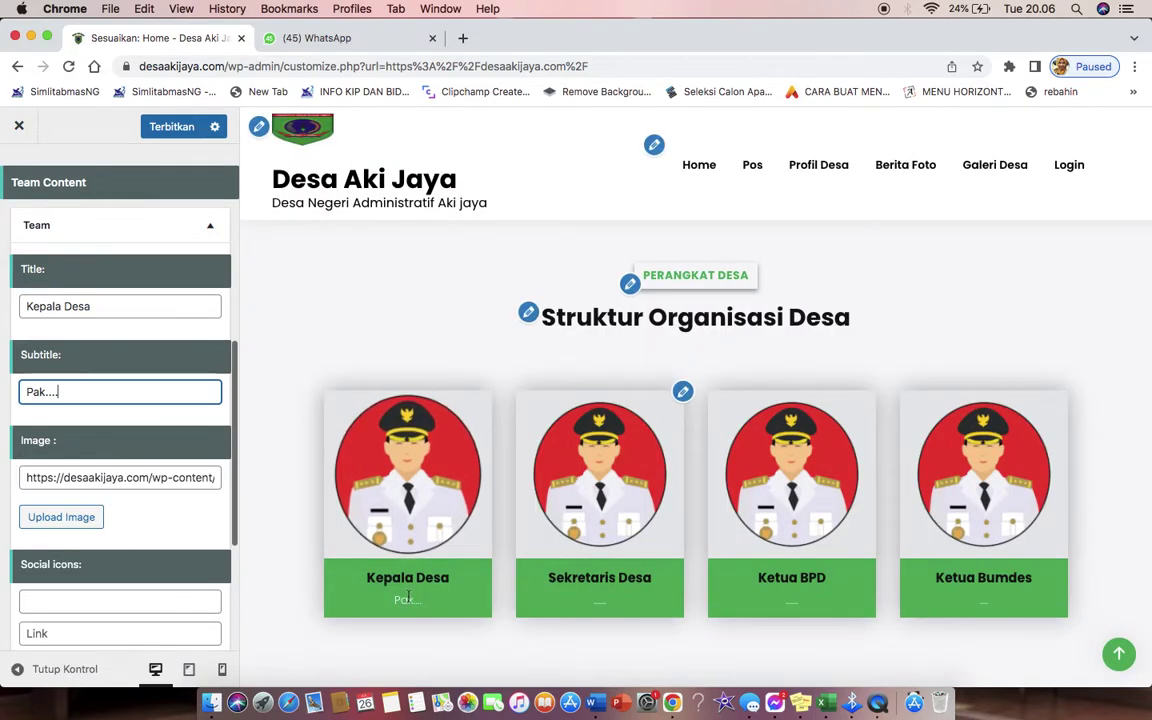
{"action": "scroll", "coordinate": [408, 598], "scroll_direction": "down", "scroll_amount": 2}
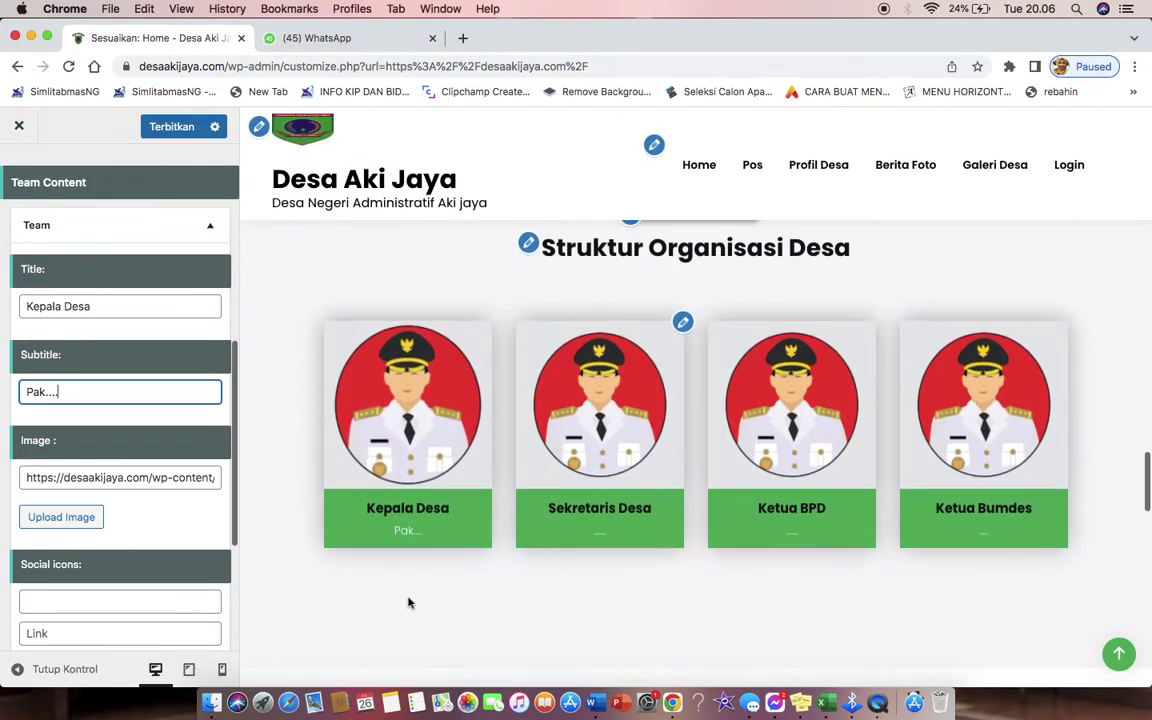
Open the image selection for the Kepala Desa entry and look through the pictures in the media library.
{"action": "left_click", "coordinate": [61, 517]}
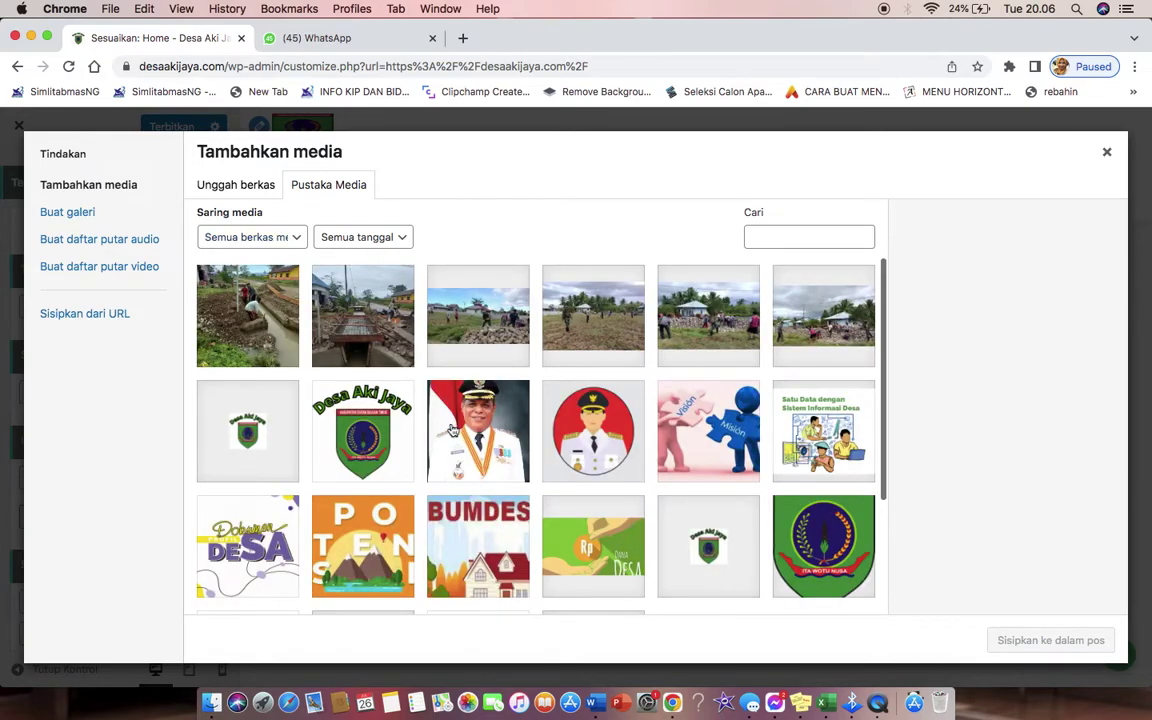
{"action": "scroll", "coordinate": [490, 415], "scroll_direction": "down", "scroll_amount": 2}
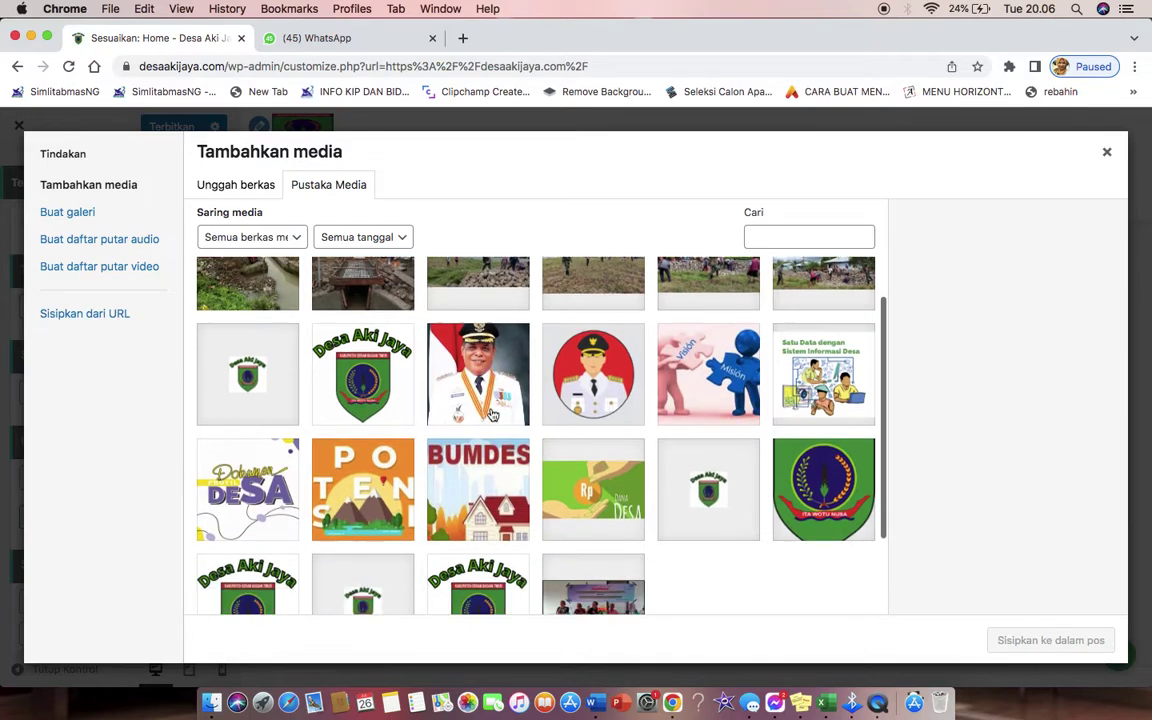
{"action": "scroll", "coordinate": [490, 415], "scroll_direction": "down", "scroll_amount": 1}
{"action": "scroll", "coordinate": [491, 415], "scroll_direction": "up", "scroll_amount": 1}
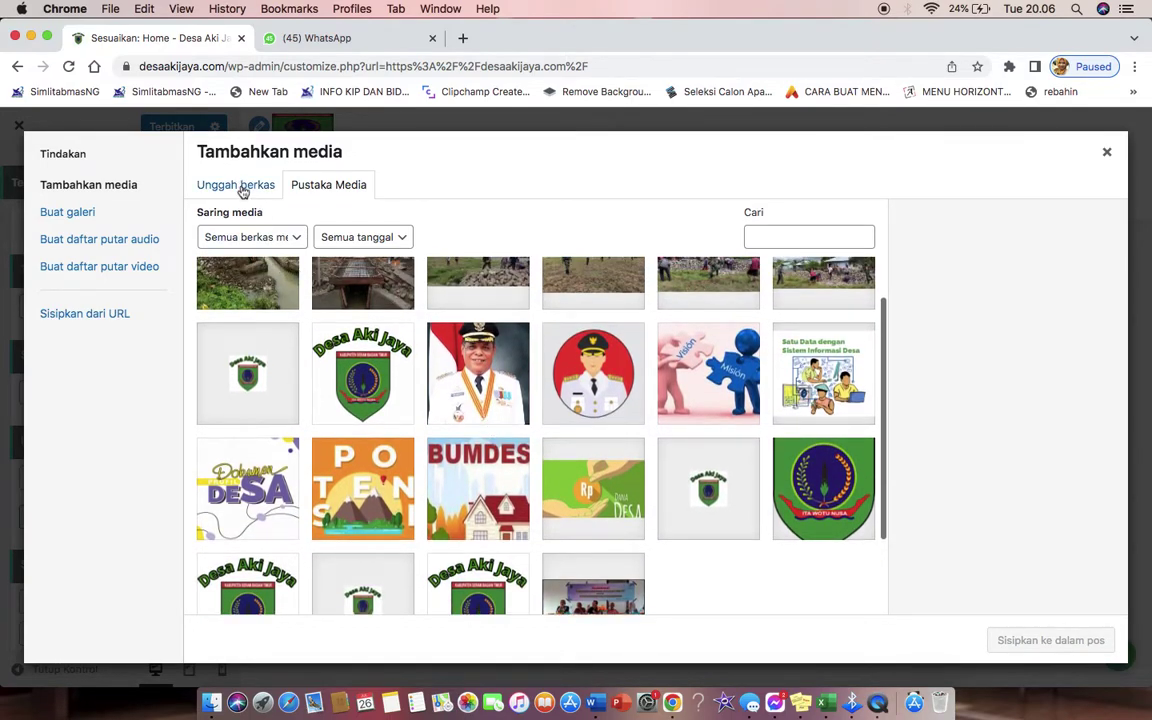
{"action": "scroll", "coordinate": [320, 372], "scroll_direction": "up", "scroll_amount": 2}
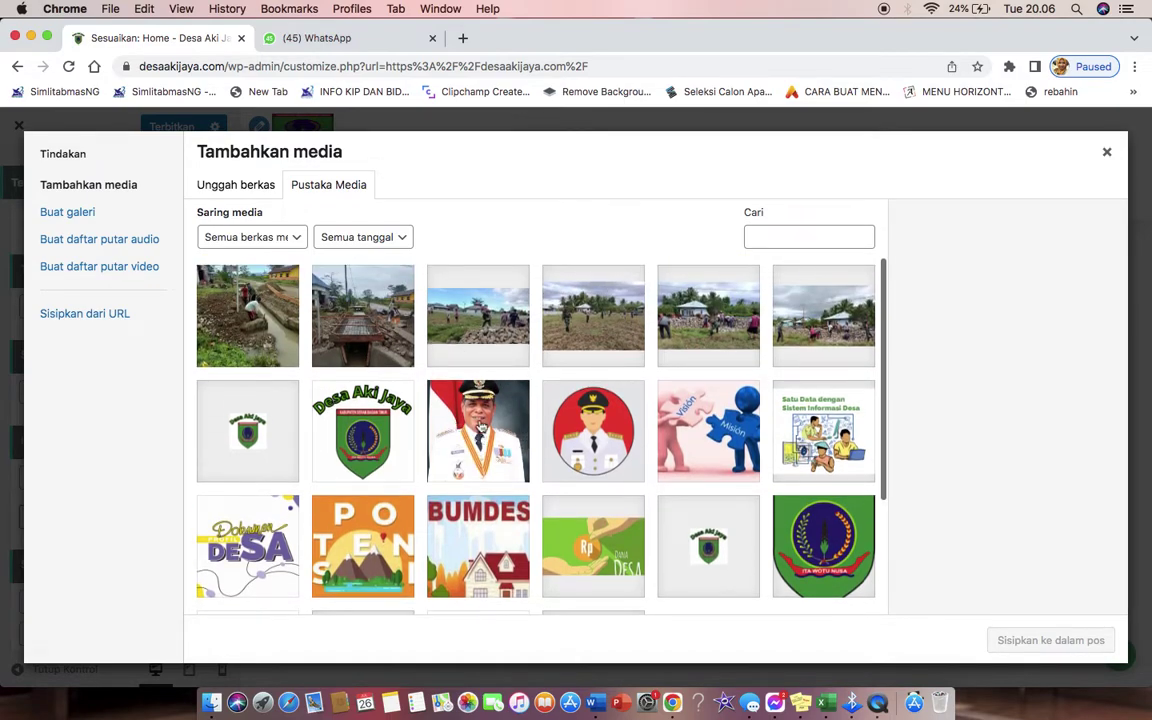
{"action": "scroll", "coordinate": [503, 452], "scroll_direction": "down", "scroll_amount": 1}
{"action": "scroll", "coordinate": [503, 452], "scroll_direction": "down", "scroll_amount": 2}
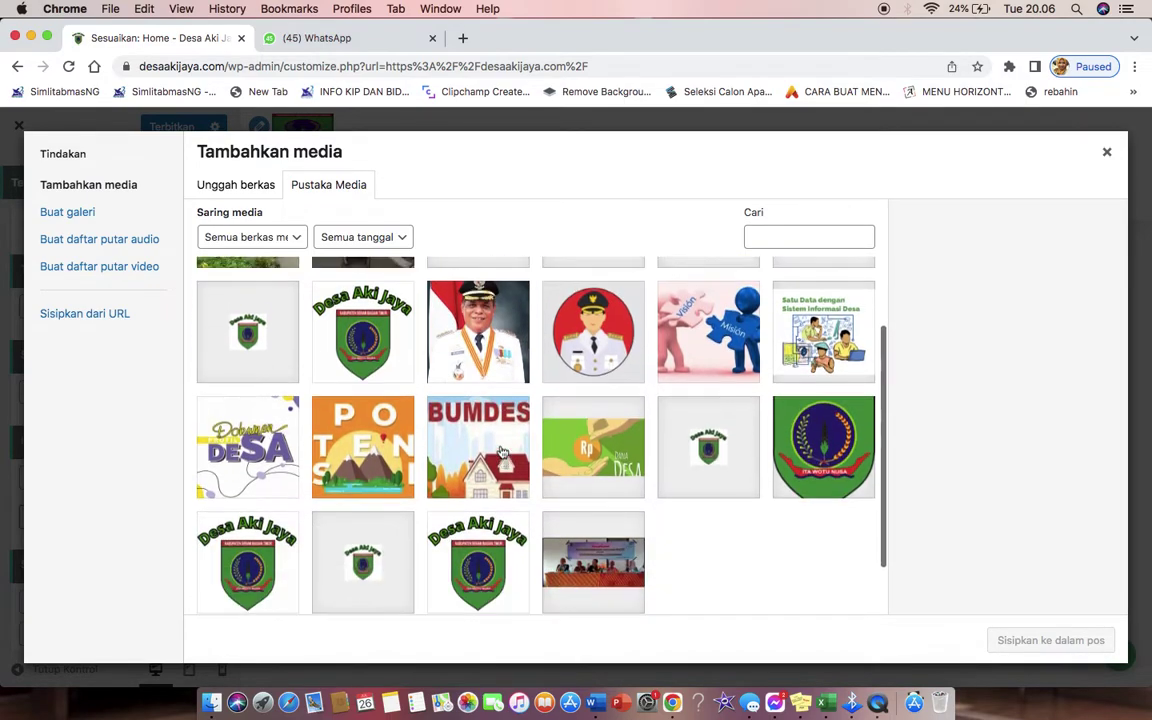
{"action": "scroll", "coordinate": [503, 452], "scroll_direction": "up", "scroll_amount": 2}
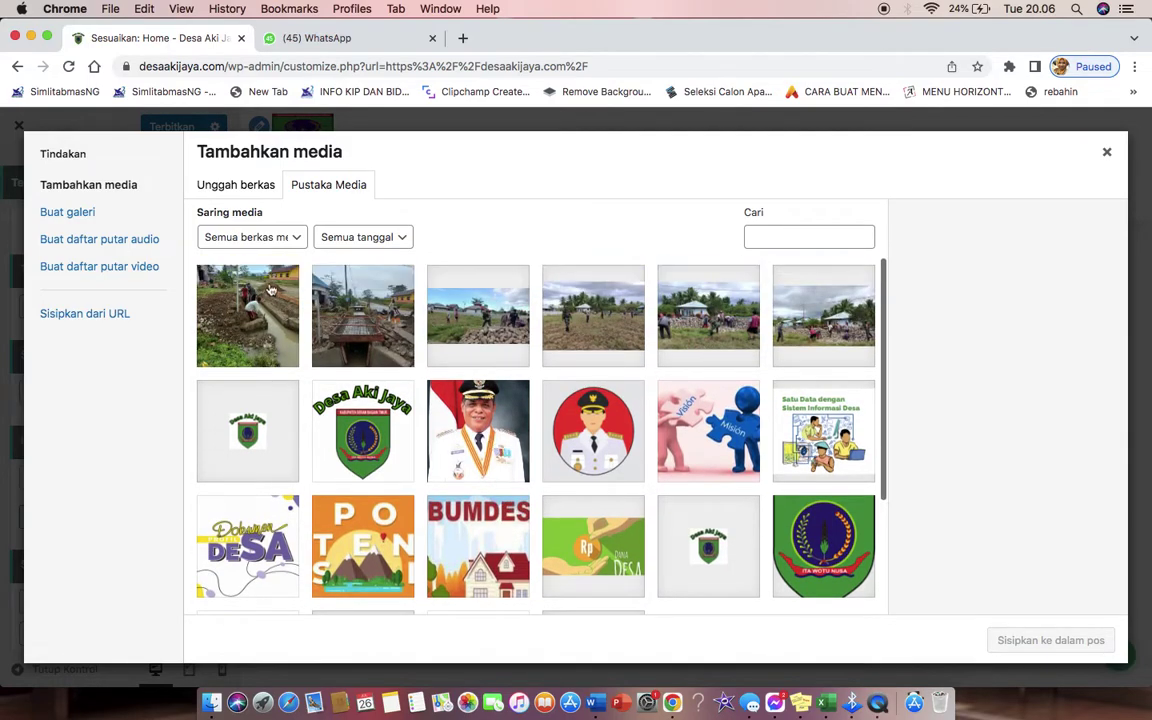
Start uploading a new image file from the computer and look through the Desktop folder.
{"action": "left_click", "coordinate": [244, 193]}
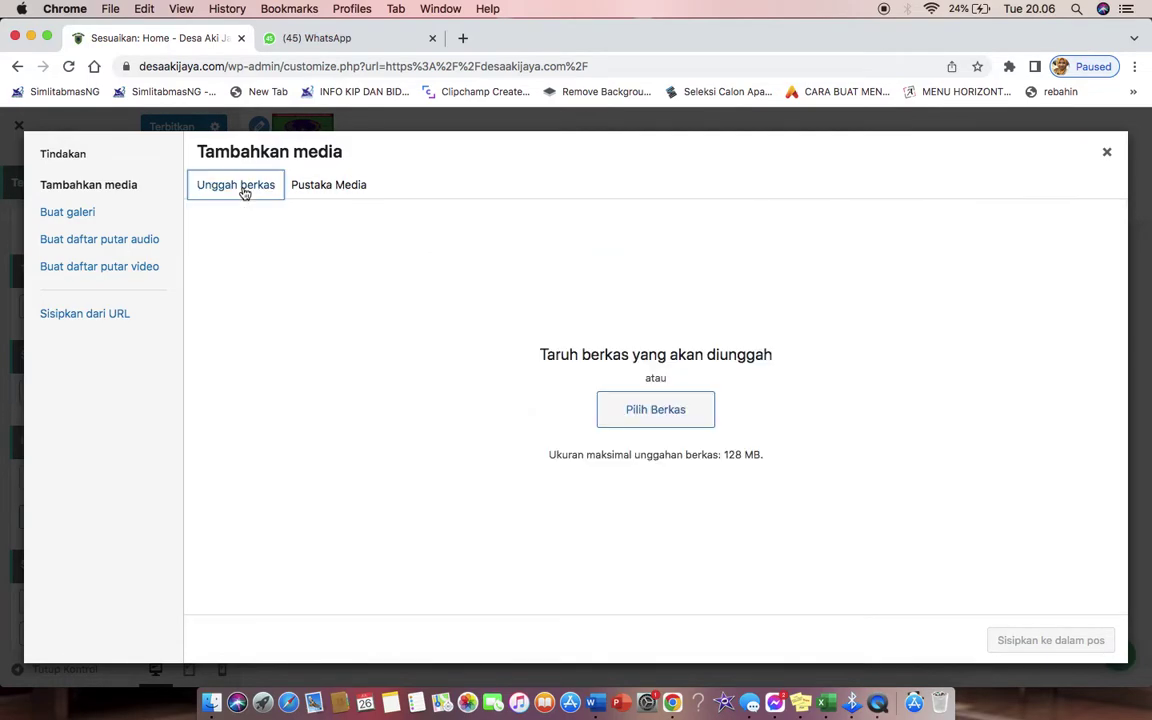
{"action": "left_click", "coordinate": [650, 414]}
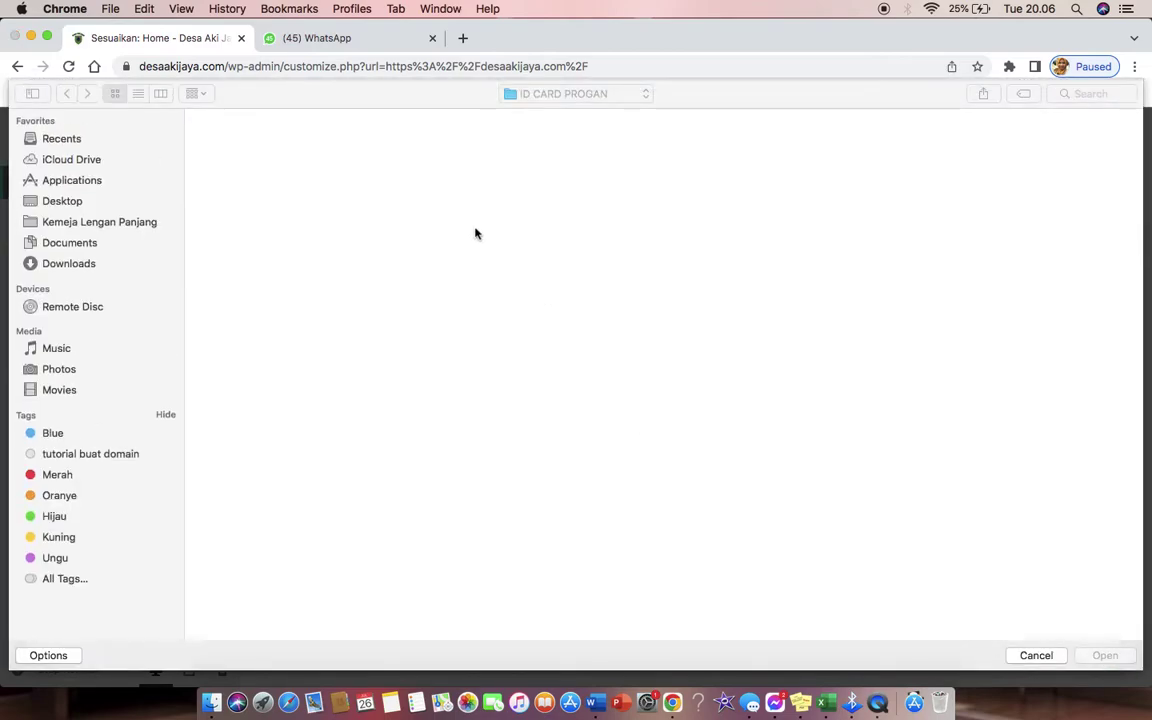
{"action": "left_click", "coordinate": [62, 201]}
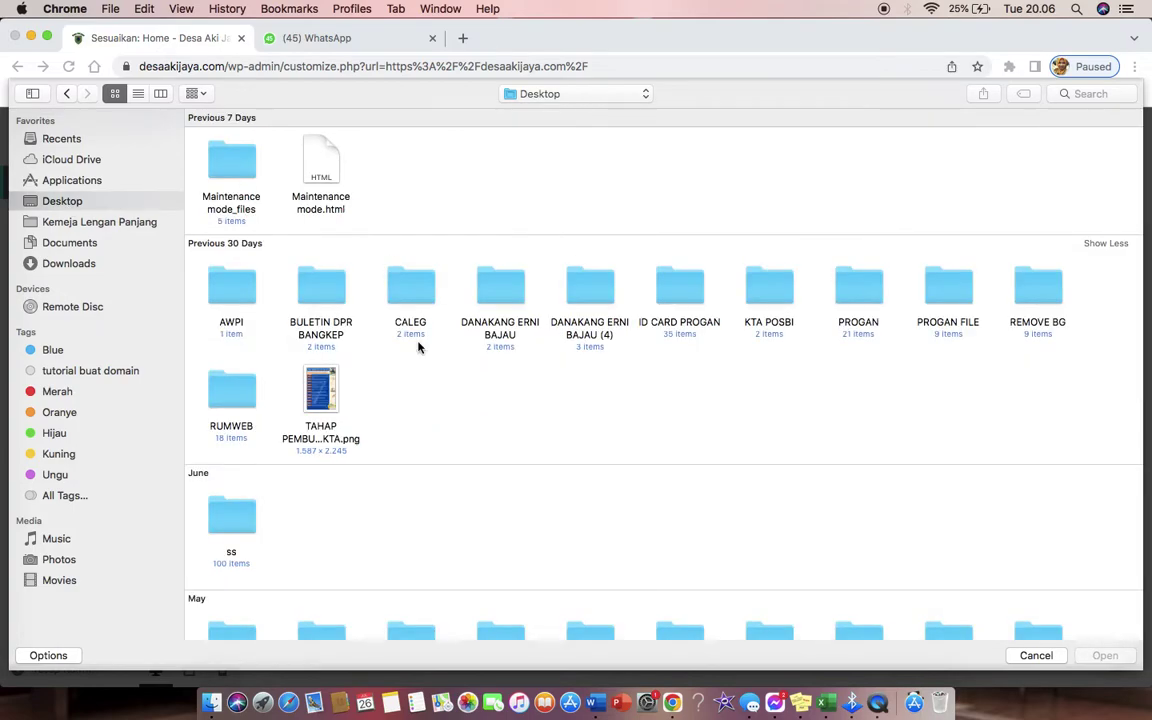
{"action": "scroll", "coordinate": [418, 346], "scroll_direction": "down", "scroll_amount": 10}
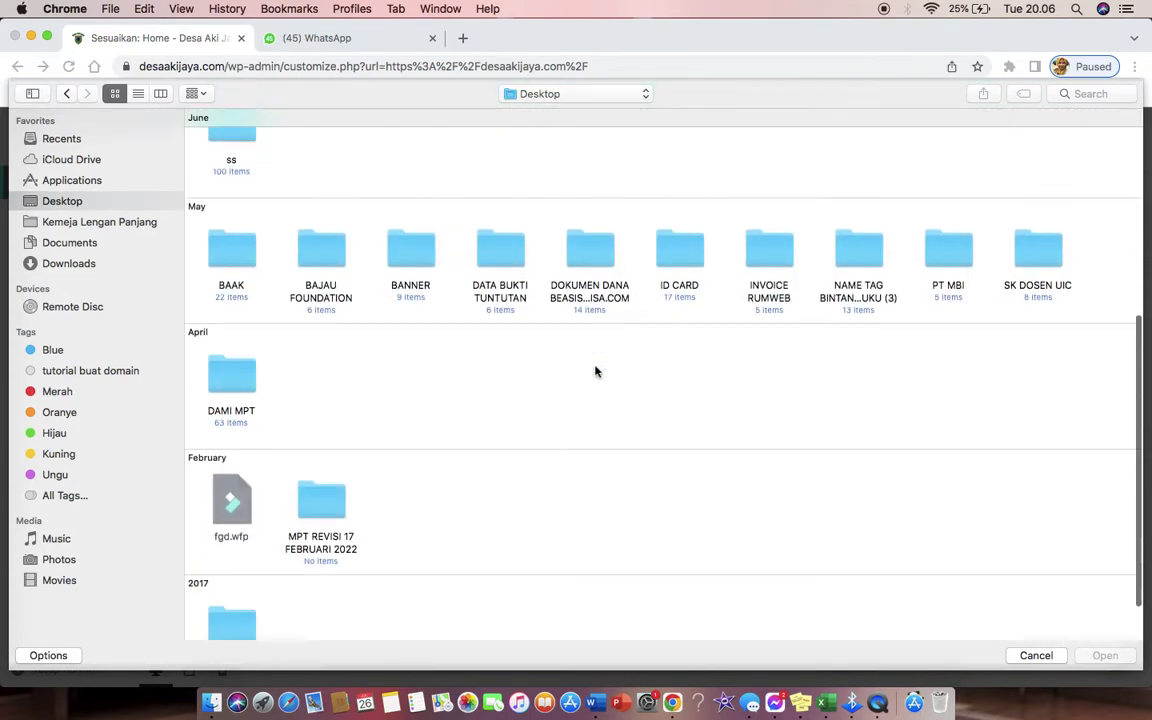
{"action": "scroll", "coordinate": [596, 370], "scroll_direction": "up", "scroll_amount": 10}
Search the computer's files for "orang" in the upload file chooser.
{"action": "left_click", "coordinate": [1096, 93]}
{"action": "type", "text": "orang"}
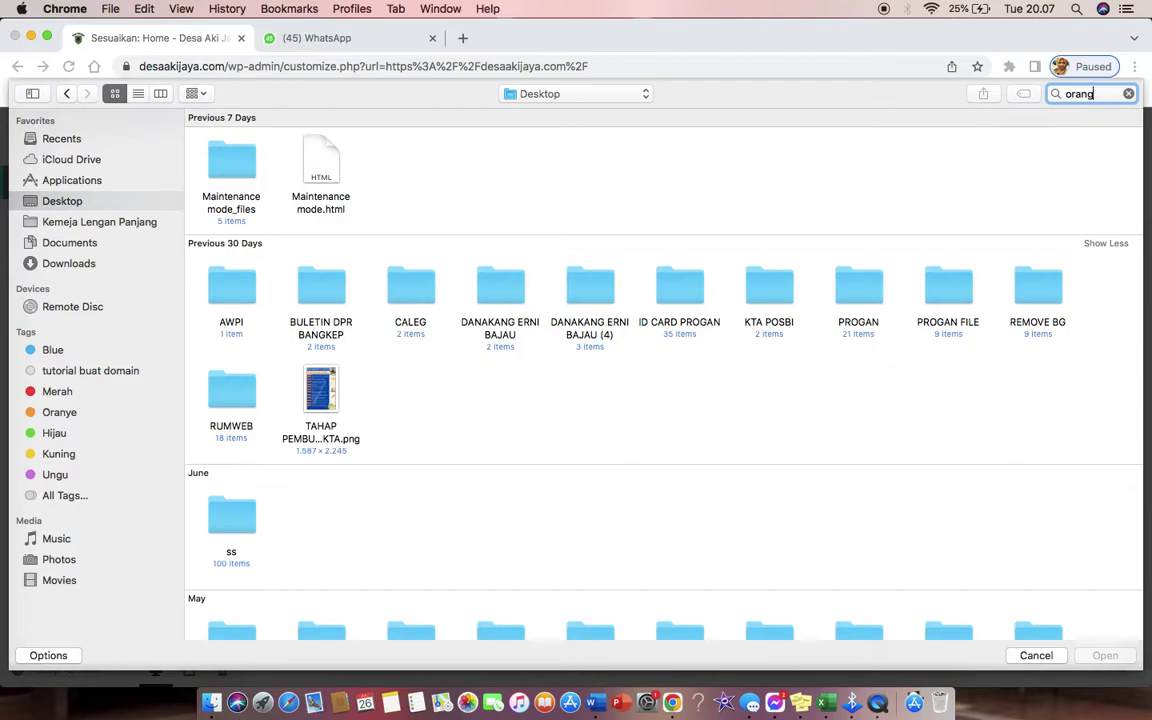
{"action": "key", "text": "Return"}
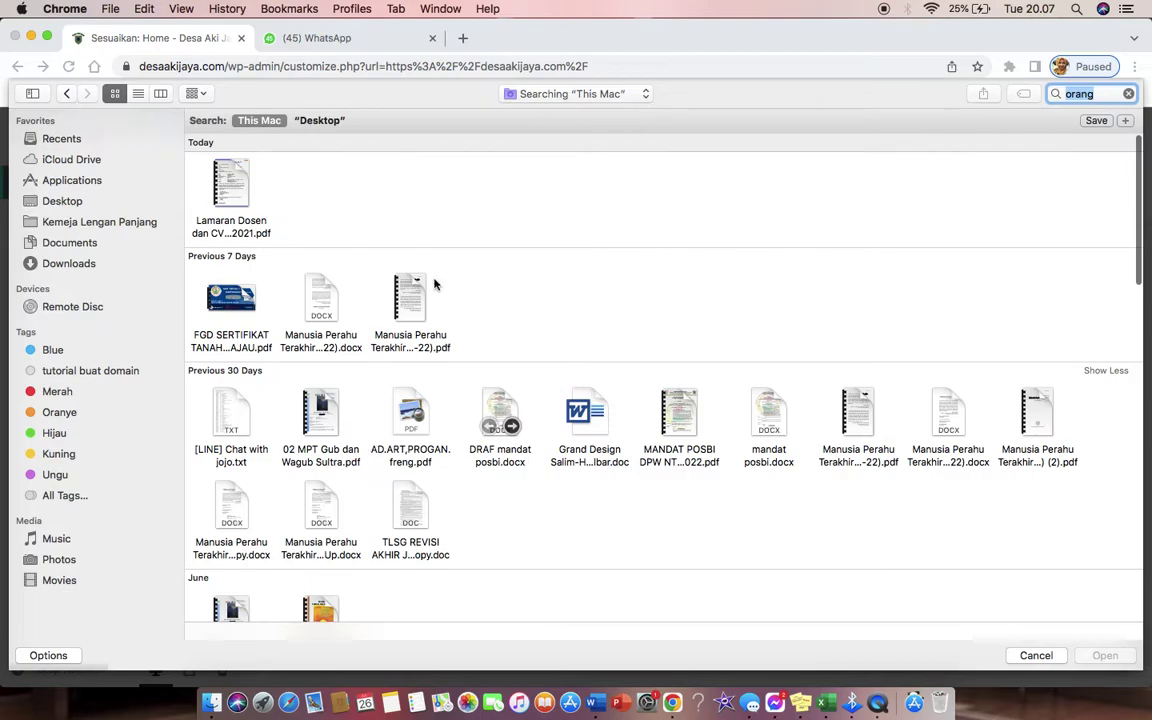
Search the computer's files for a person's name in the upload file chooser and look through the results for a picture.
{"action": "scroll", "coordinate": [808, 184], "scroll_direction": "down", "scroll_amount": 3}
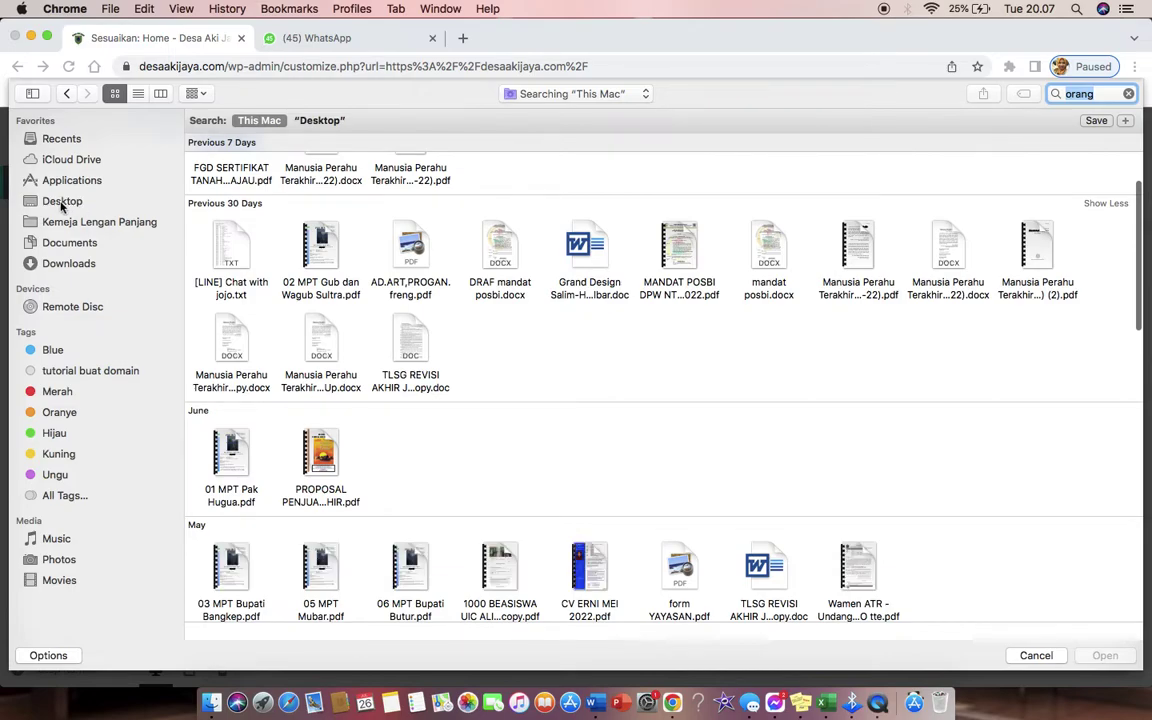
{"action": "key", "text": "BackSpace"}
{"action": "type", "text": "erni"}
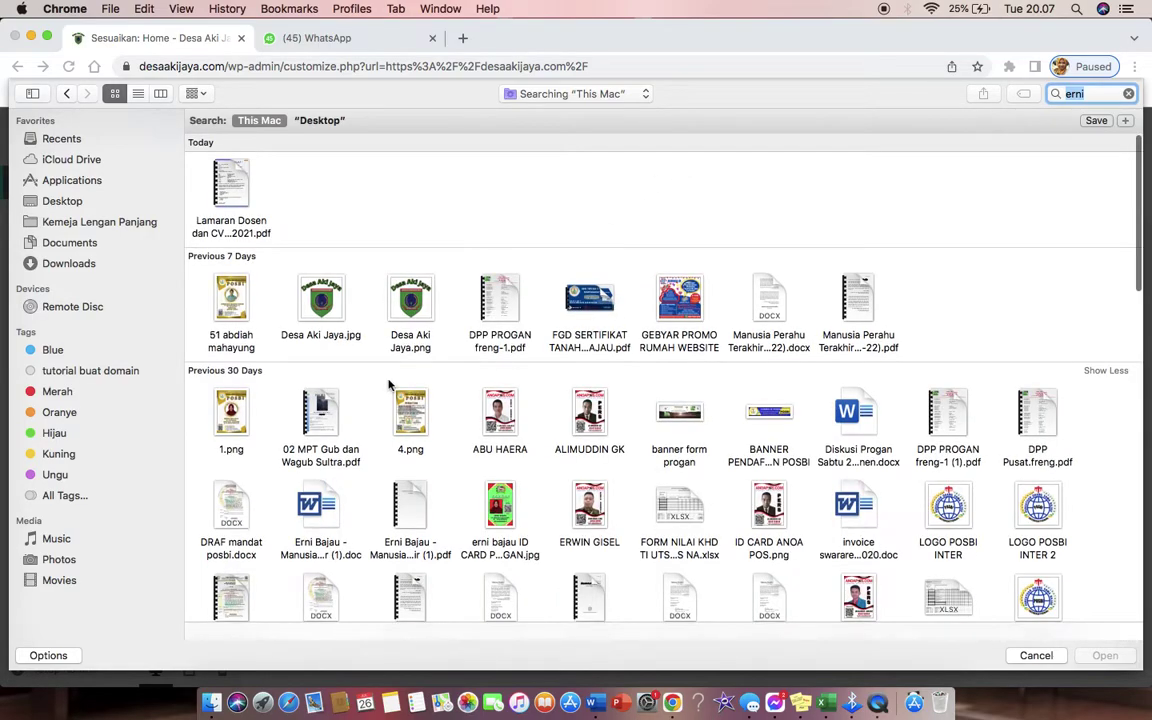
{"action": "scroll", "coordinate": [389, 384], "scroll_direction": "down", "scroll_amount": 1}
{"action": "scroll", "coordinate": [500, 300], "scroll_direction": "down", "scroll_amount": 3}
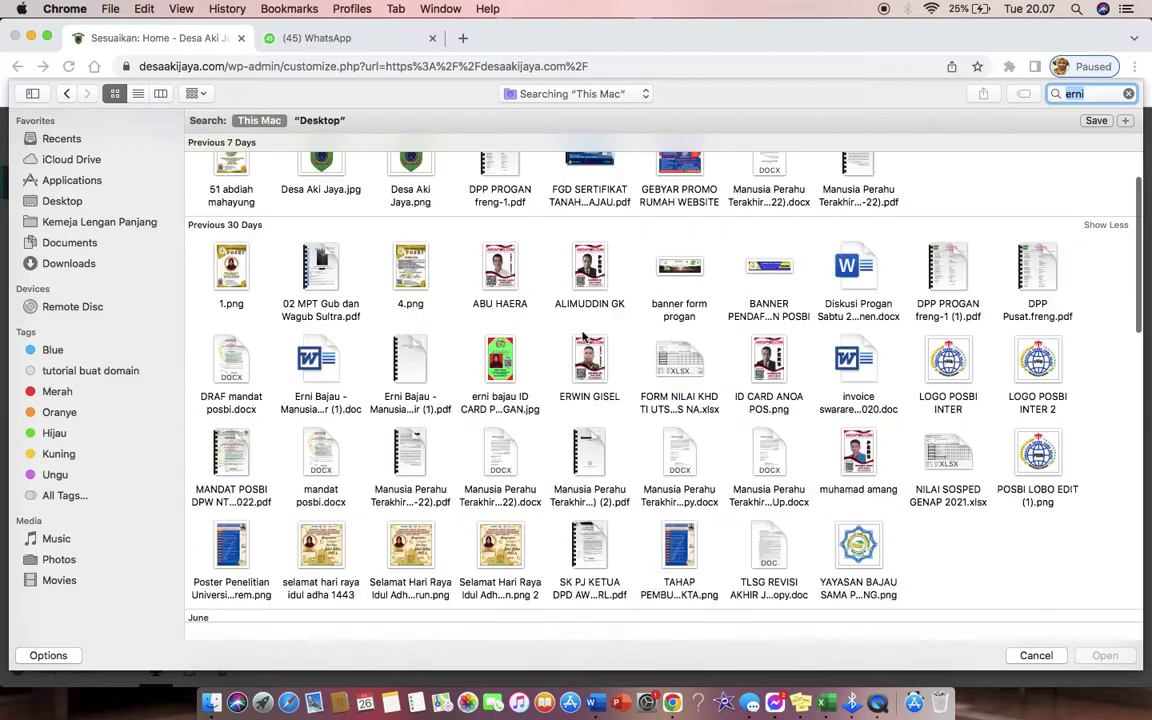
{"action": "scroll", "coordinate": [493, 337], "scroll_direction": "up", "scroll_amount": 3}
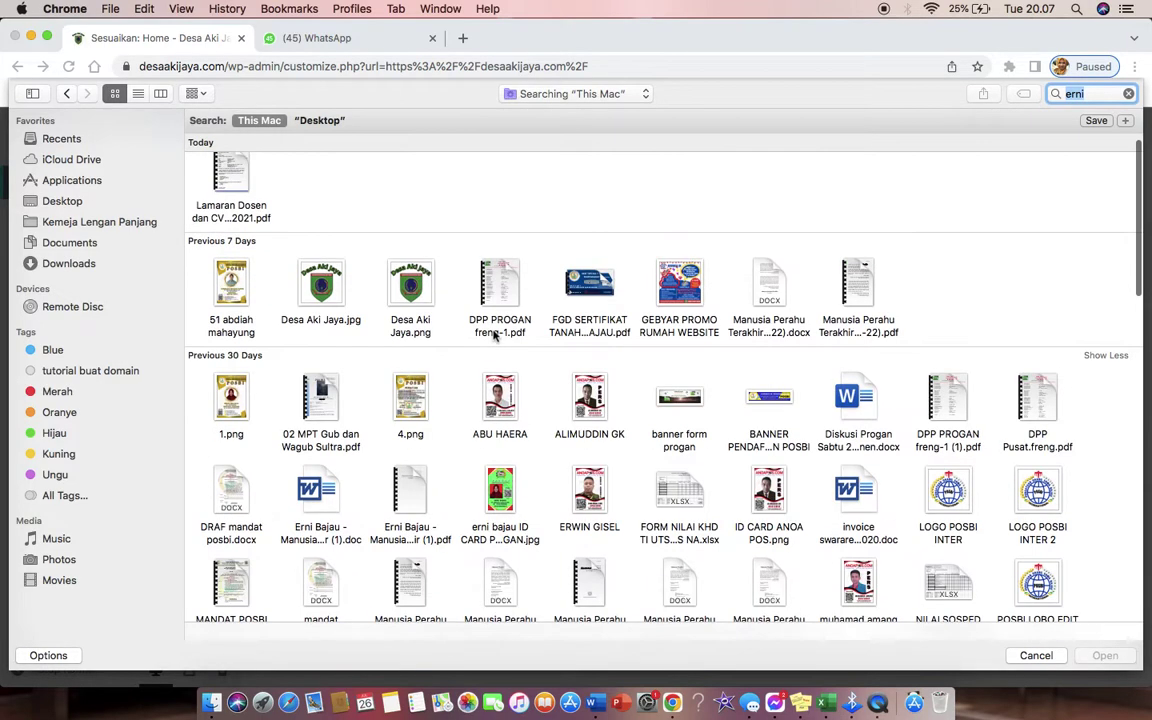
Upload Desa Aki Jaya.jpg, insert it as the Kepala Desa entry's image, and check the card in the preview.
{"action": "double_click", "coordinate": [322, 285]}
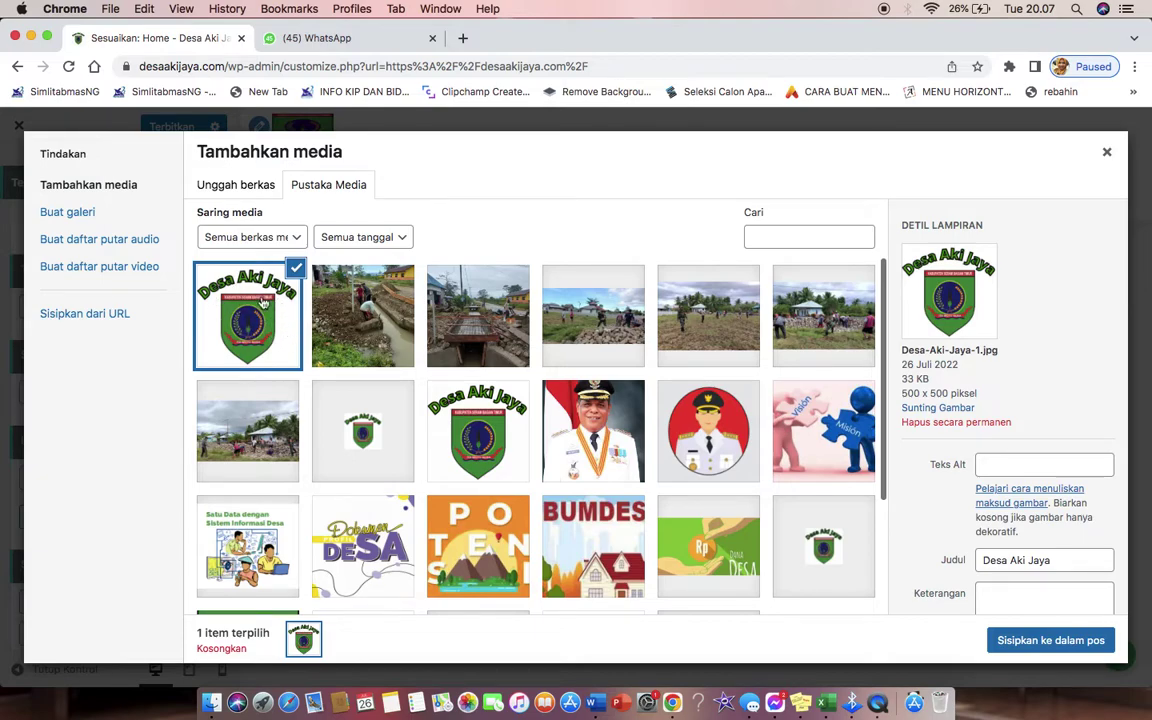
{"action": "left_click", "coordinate": [1047, 641]}
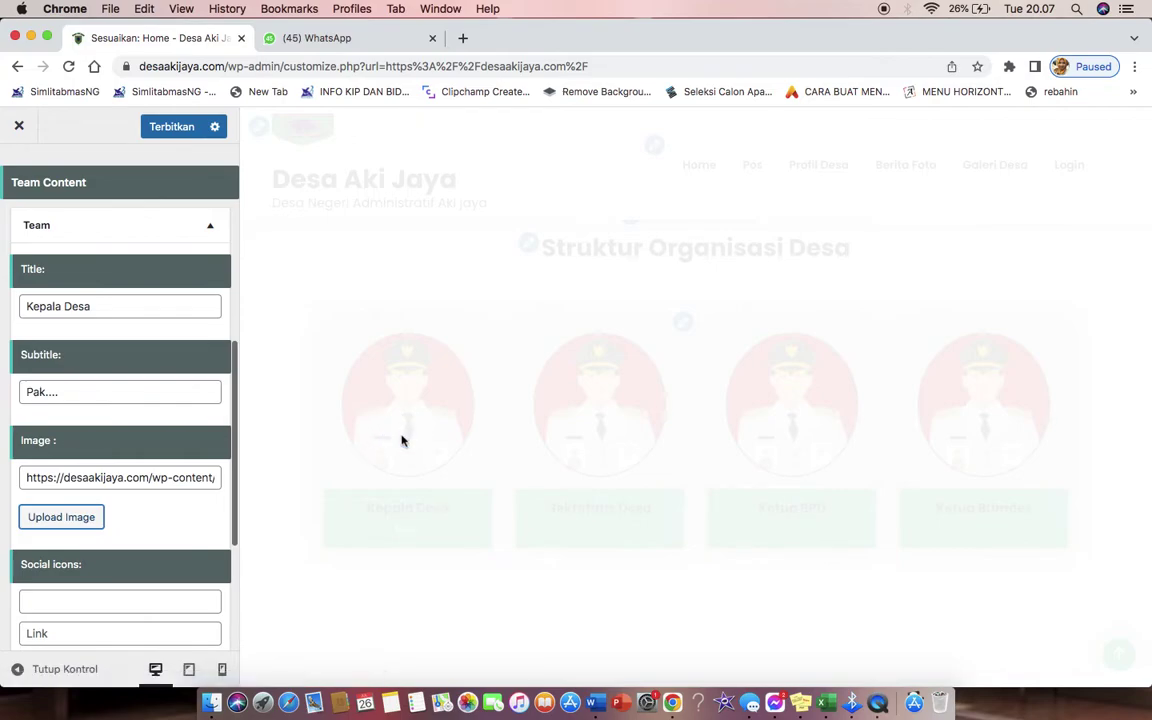
{"action": "scroll", "coordinate": [405, 425], "scroll_direction": "down", "scroll_amount": 2}
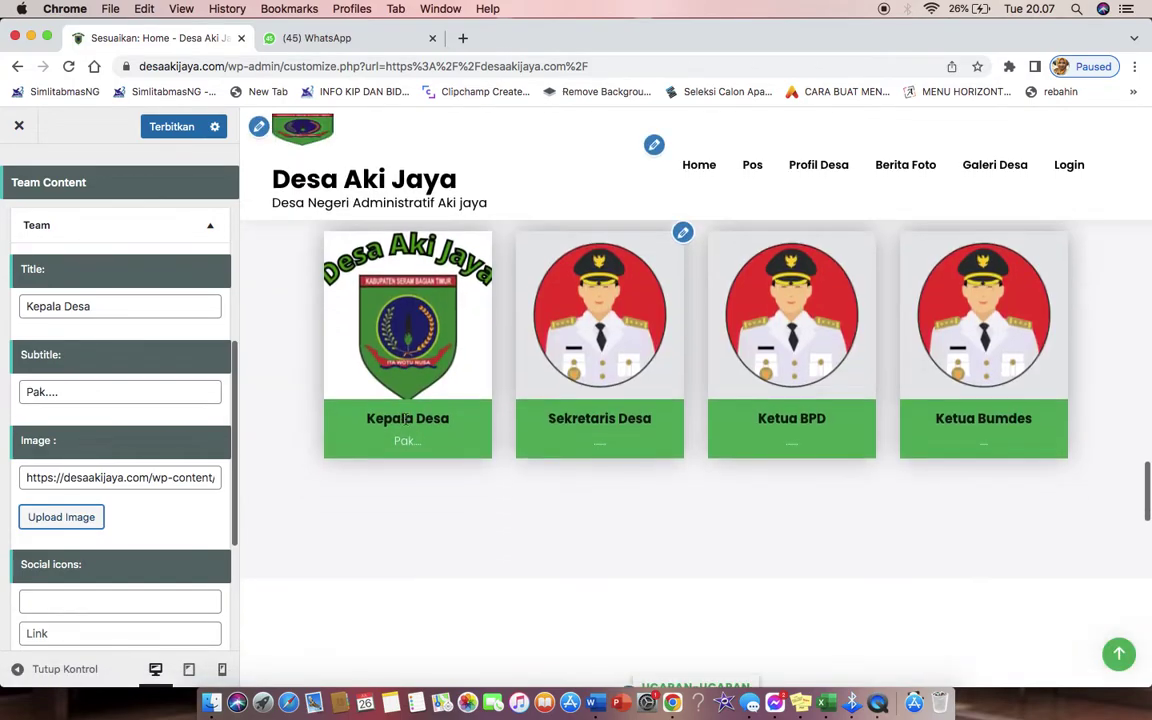
{"action": "scroll", "coordinate": [405, 418], "scroll_direction": "up", "scroll_amount": 1}
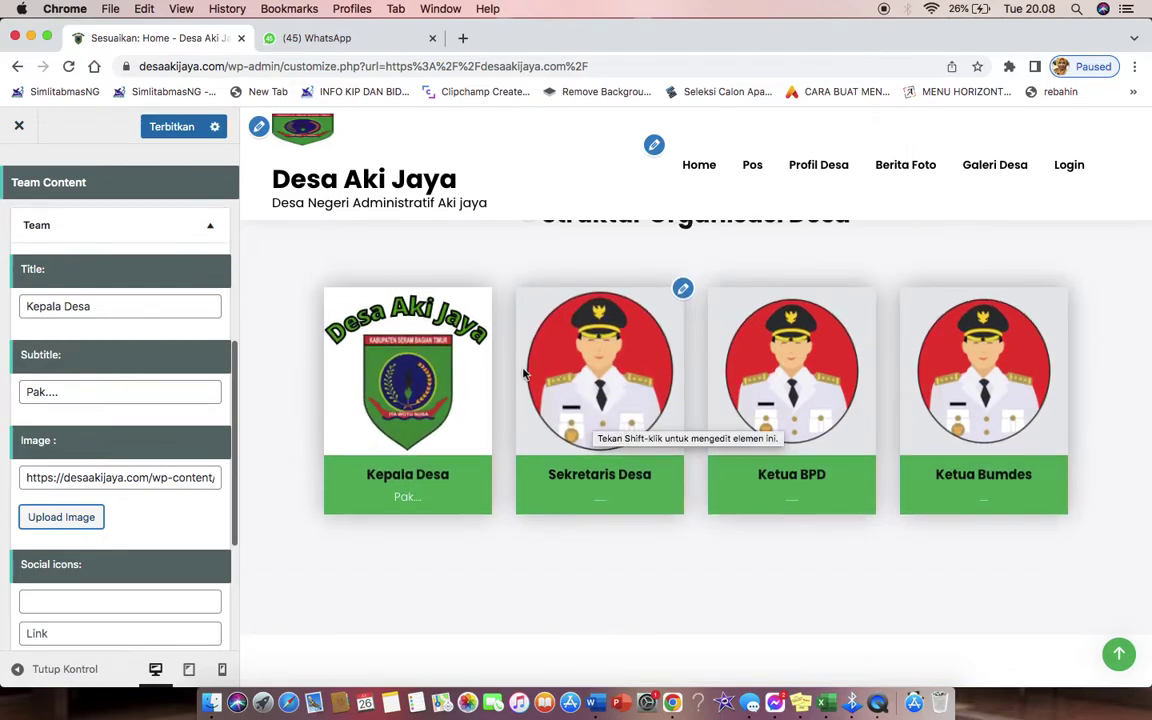
Collapse the Kepala Desa entry and examine the Sekretaris Desa entry's title, subtitle and image fields, closing it again.
{"action": "left_click", "coordinate": [211, 228]}
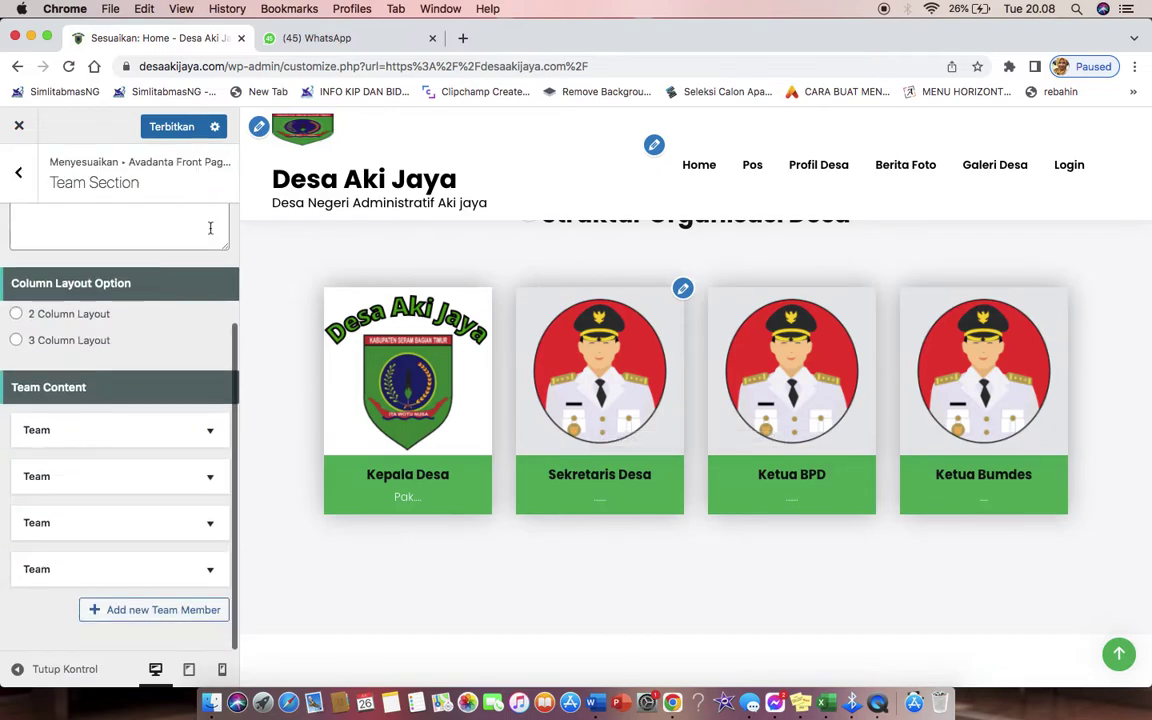
{"action": "left_click", "coordinate": [205, 476]}
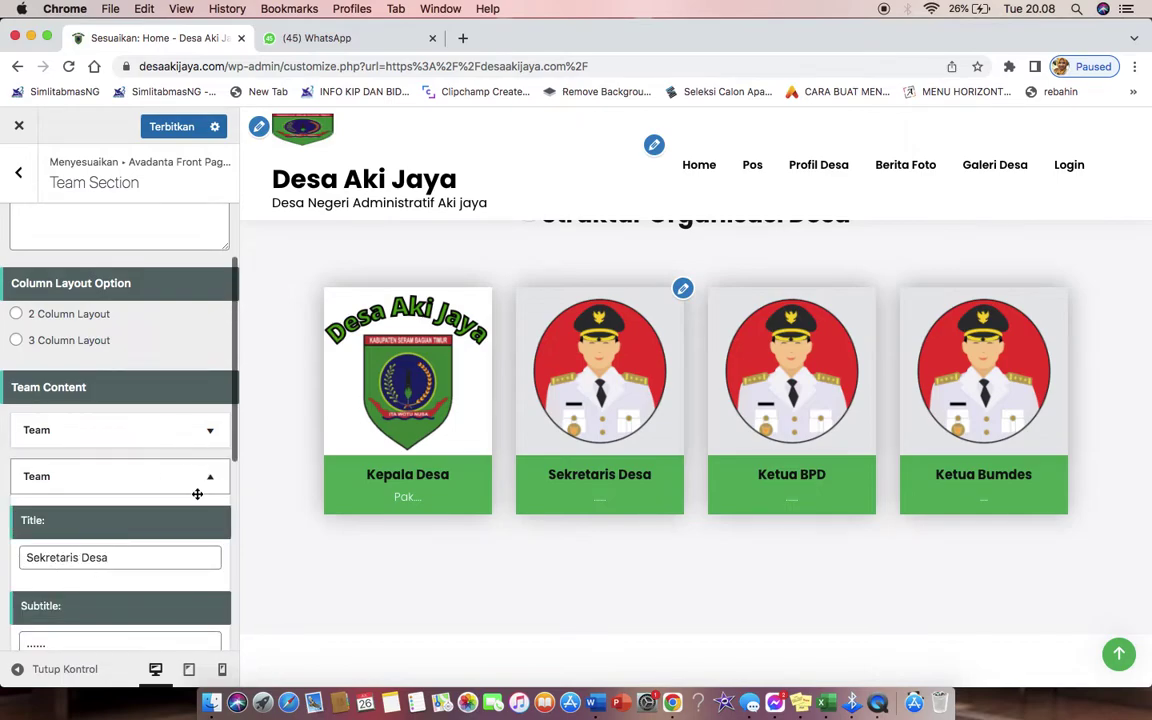
{"action": "scroll", "coordinate": [200, 488], "scroll_direction": "down", "scroll_amount": 3}
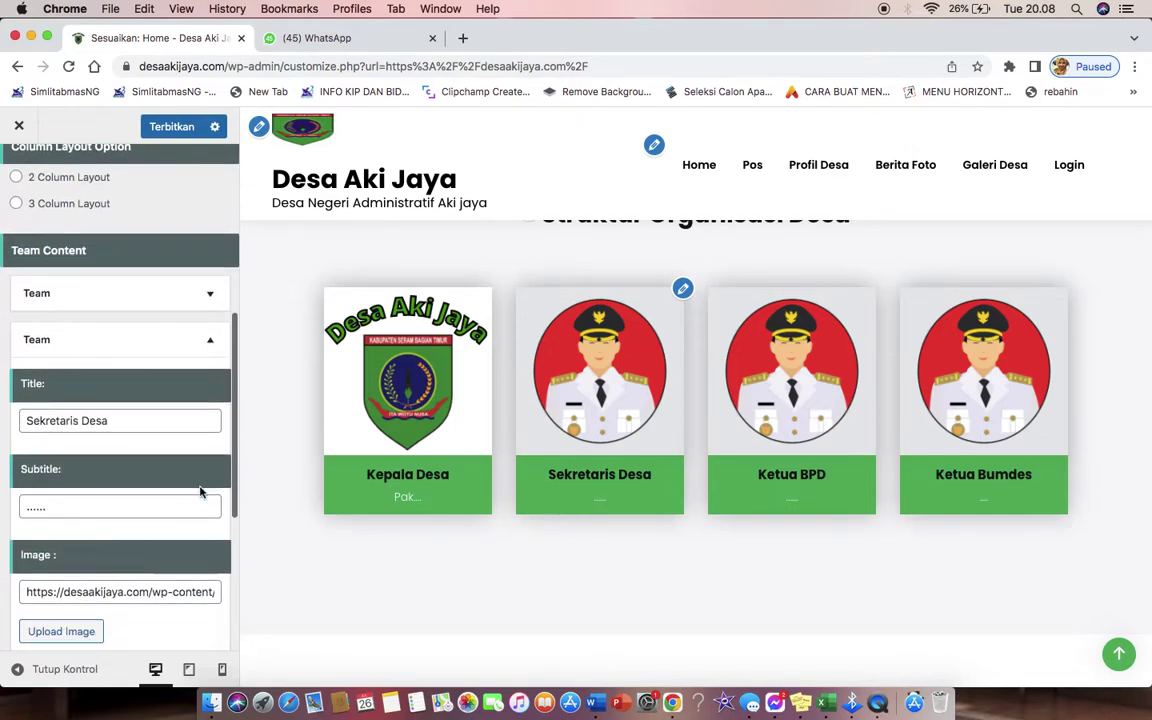
{"action": "left_click", "coordinate": [208, 339]}
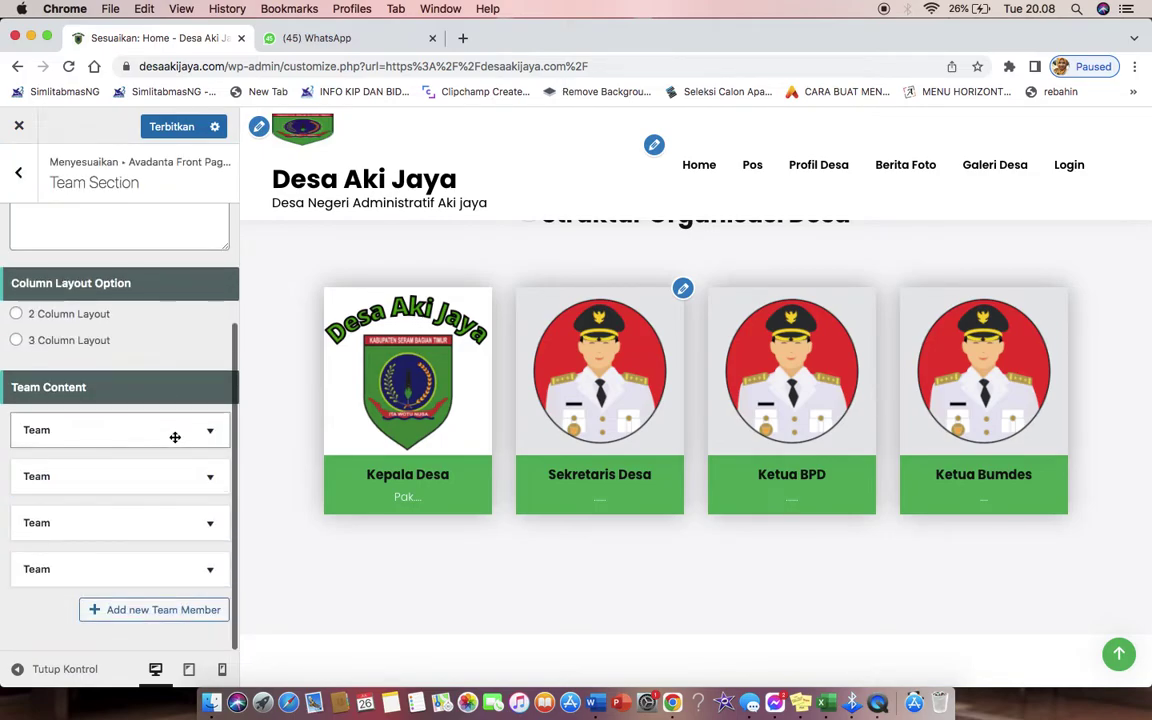
Publish the Team Section changes and look over the officials' cards in the preview.
{"action": "scroll", "coordinate": [280, 433], "scroll_direction": "up", "scroll_amount": 1}
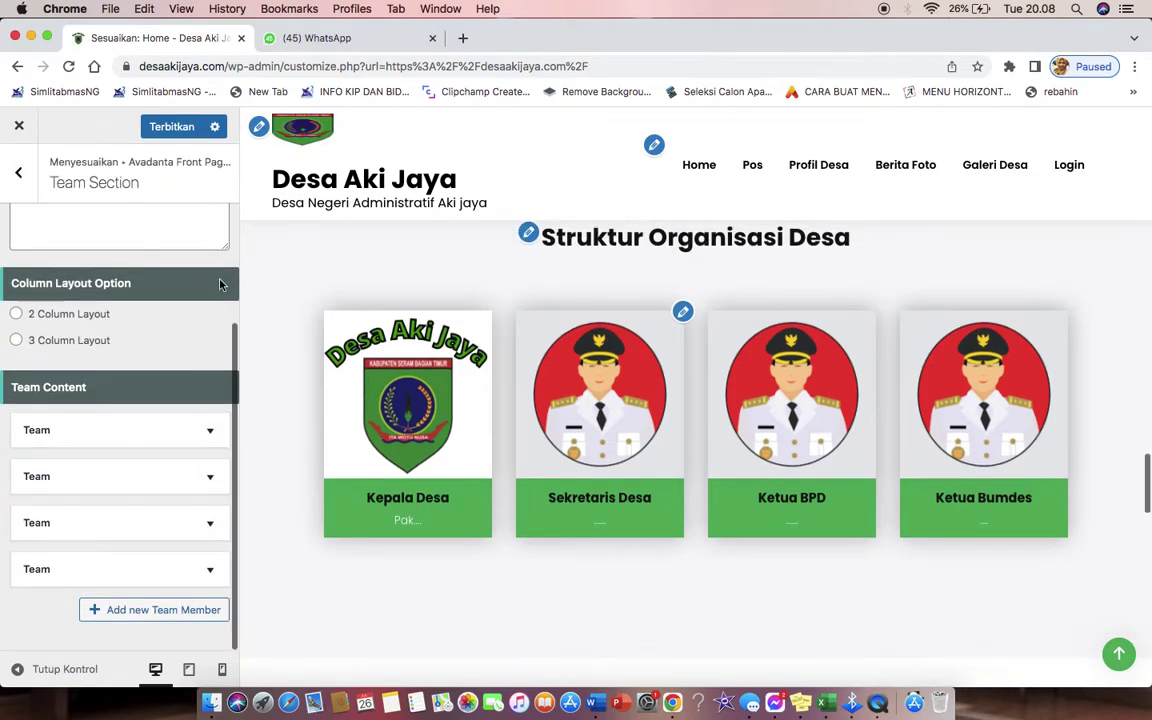
{"action": "left_click", "coordinate": [170, 127]}
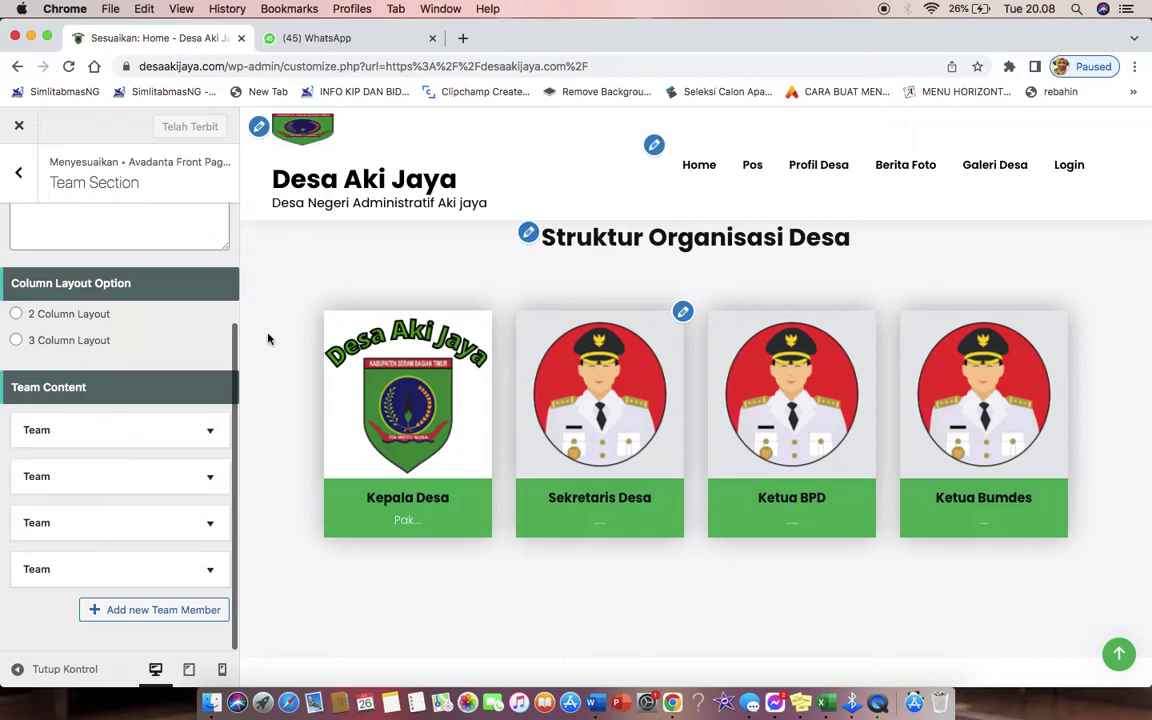
{"action": "scroll", "coordinate": [268, 338], "scroll_direction": "up", "scroll_amount": 3}
{"action": "scroll", "coordinate": [268, 338], "scroll_direction": "down", "scroll_amount": 6}
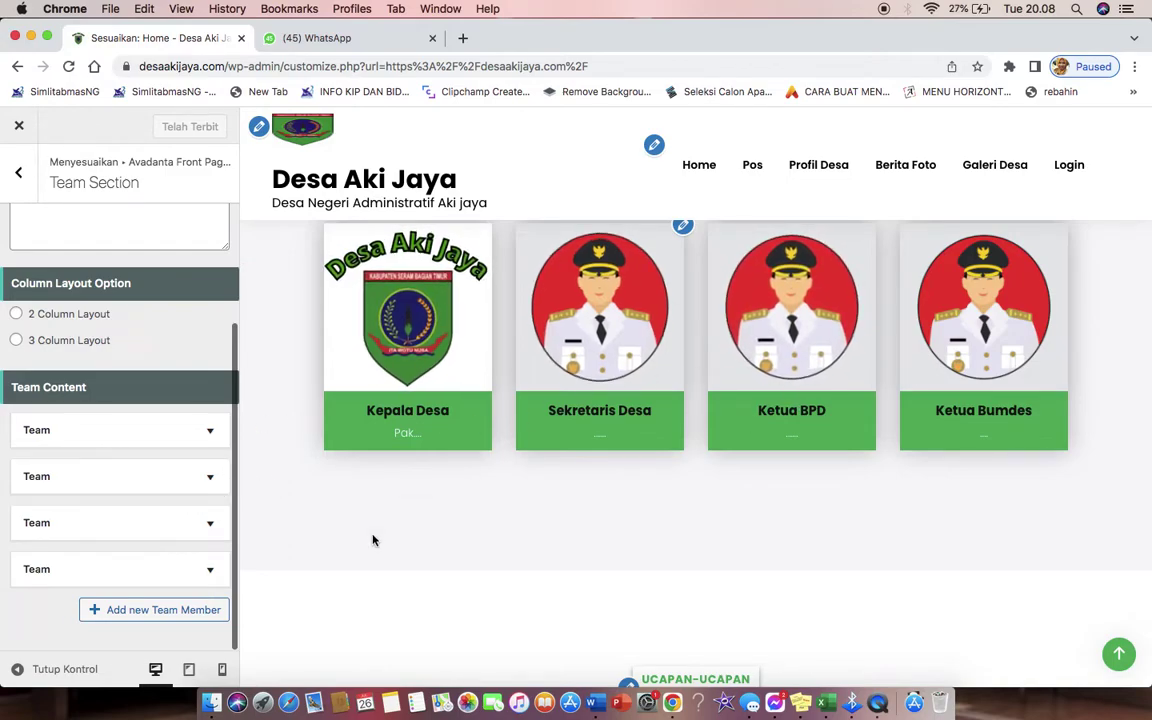
Try to add a new team member and look over the Team Section's title, description and column layout settings.
{"action": "left_click", "coordinate": [149, 617]}
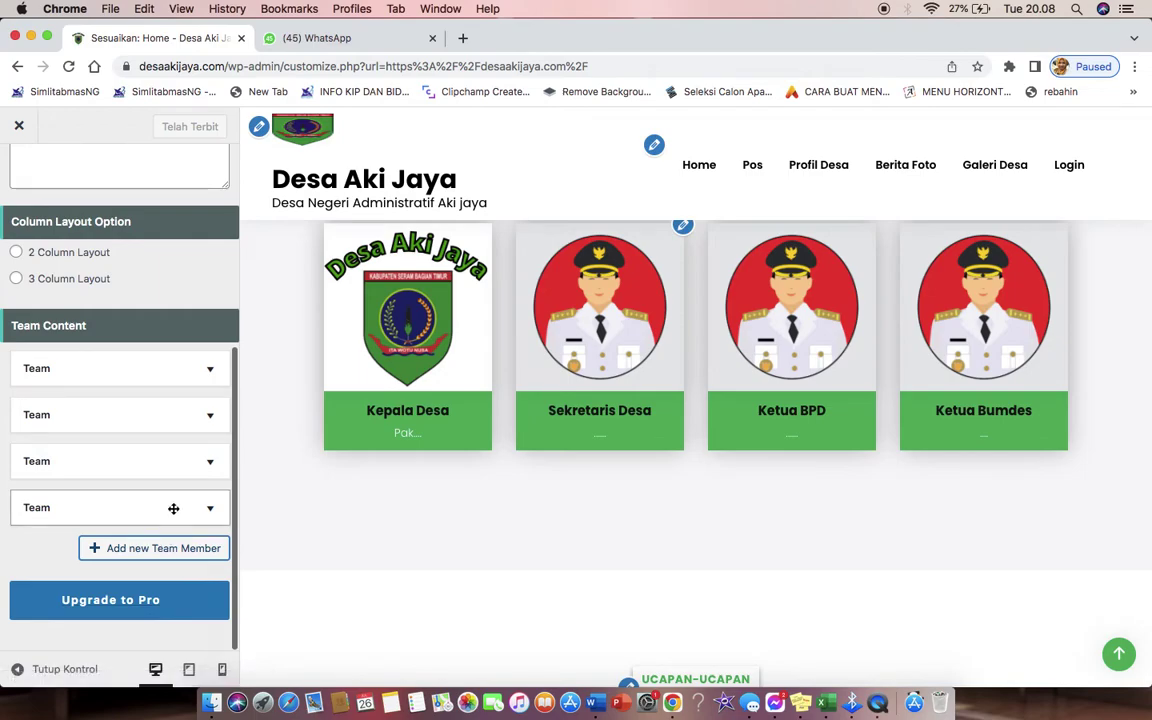
{"action": "scroll", "coordinate": [172, 508], "scroll_direction": "up", "scroll_amount": 1}
{"action": "scroll", "coordinate": [173, 395], "scroll_direction": "up", "scroll_amount": 3}
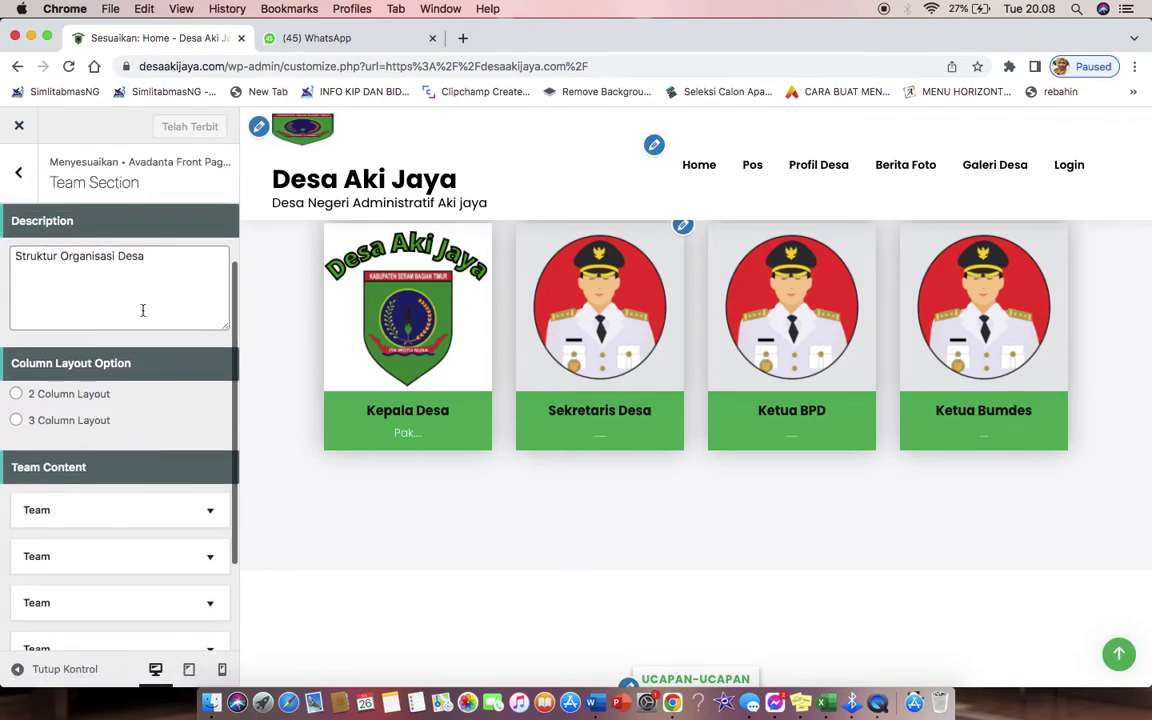
{"action": "scroll", "coordinate": [143, 311], "scroll_direction": "up", "scroll_amount": 2}
{"action": "scroll", "coordinate": [126, 308], "scroll_direction": "up", "scroll_amount": 2}
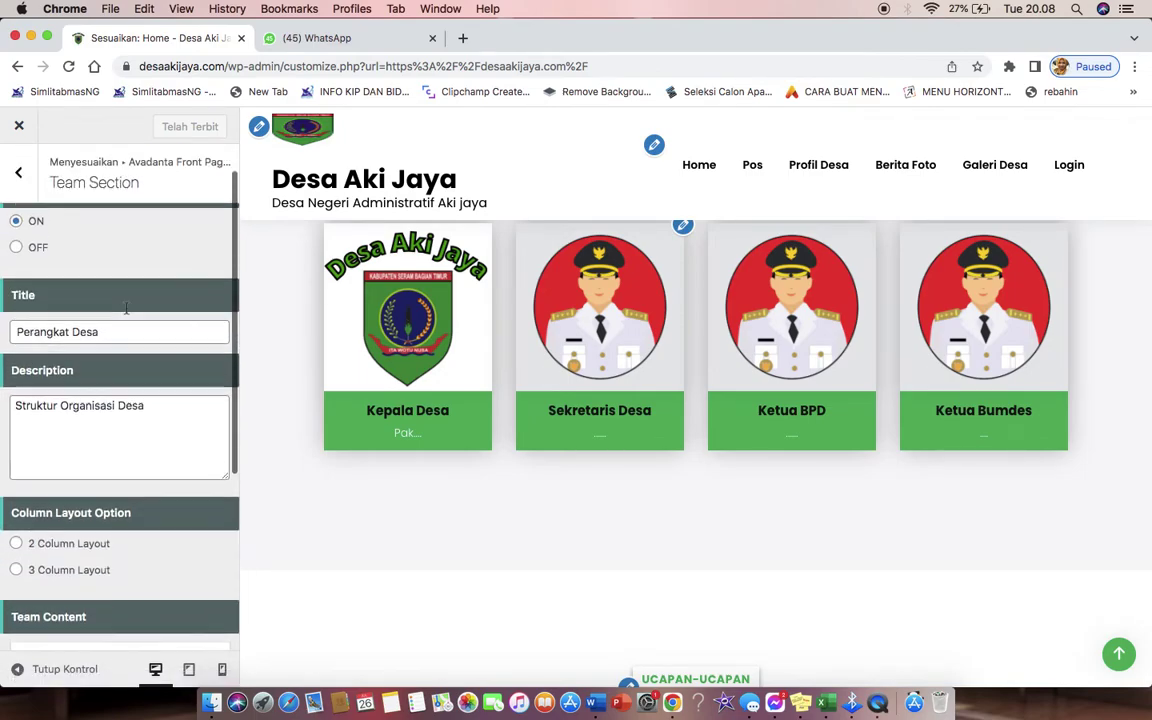
Leave the customizer and check the Struktur Organisasi Desa cards on the live home page.
{"action": "left_click", "coordinate": [22, 160]}
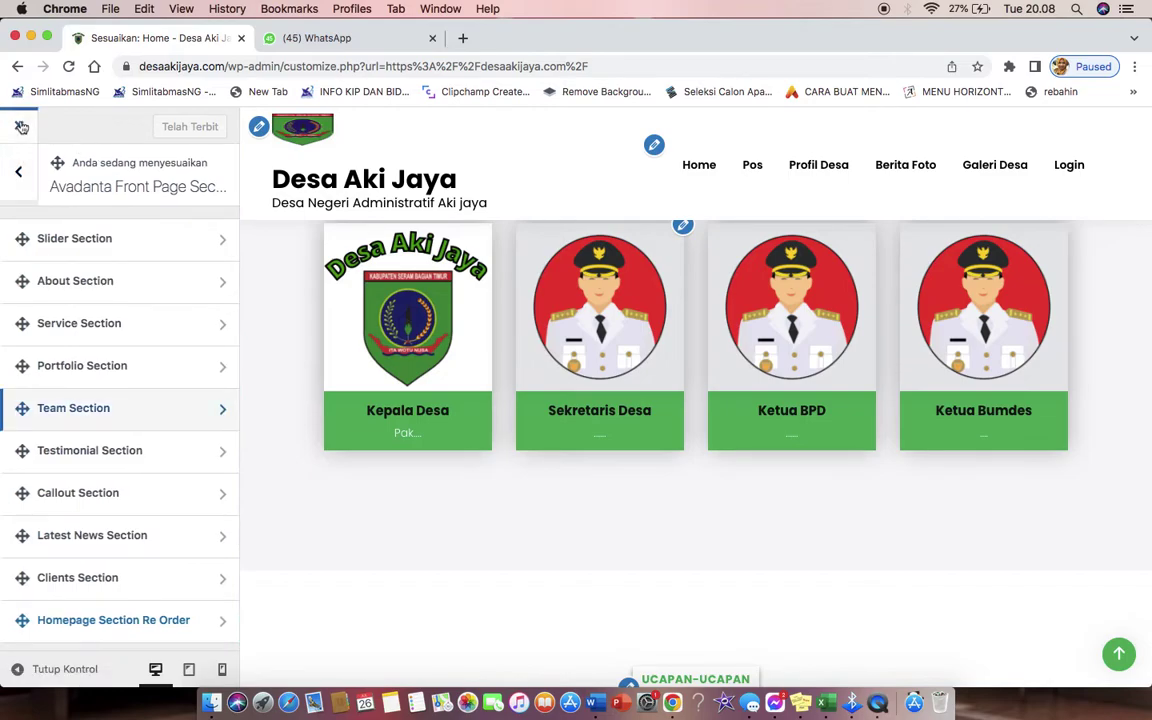
{"action": "left_click", "coordinate": [20, 128]}
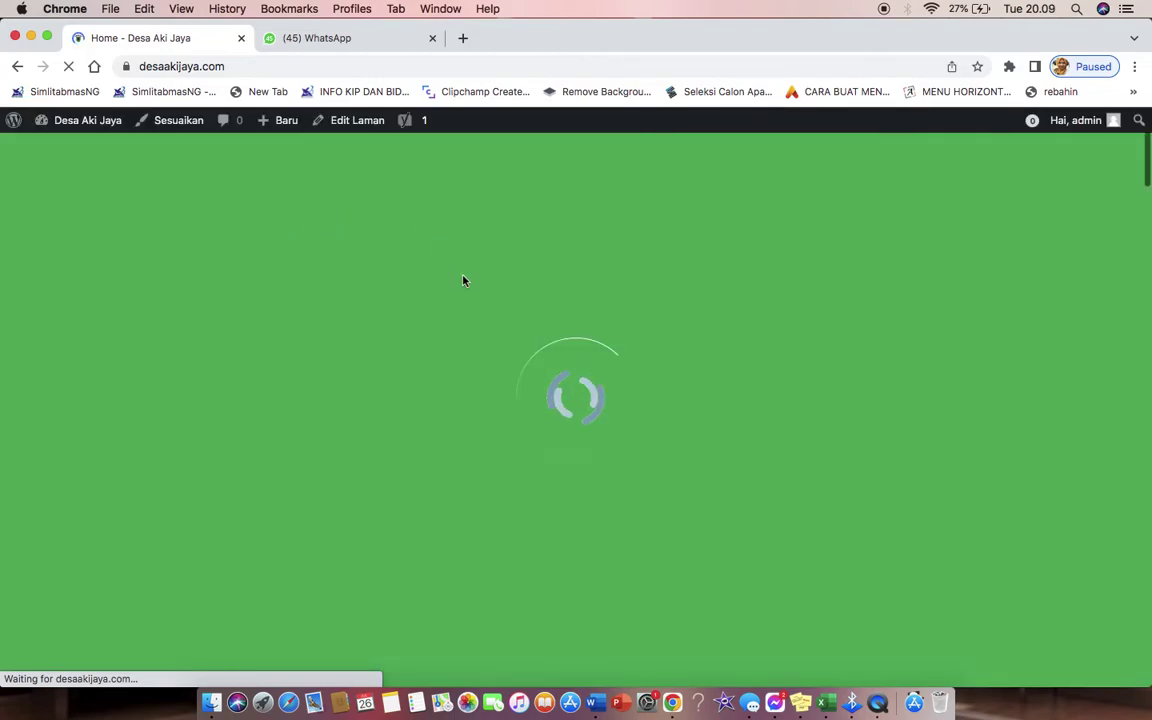
{"action": "scroll", "coordinate": [690, 200], "scroll_direction": "down", "scroll_amount": 5}
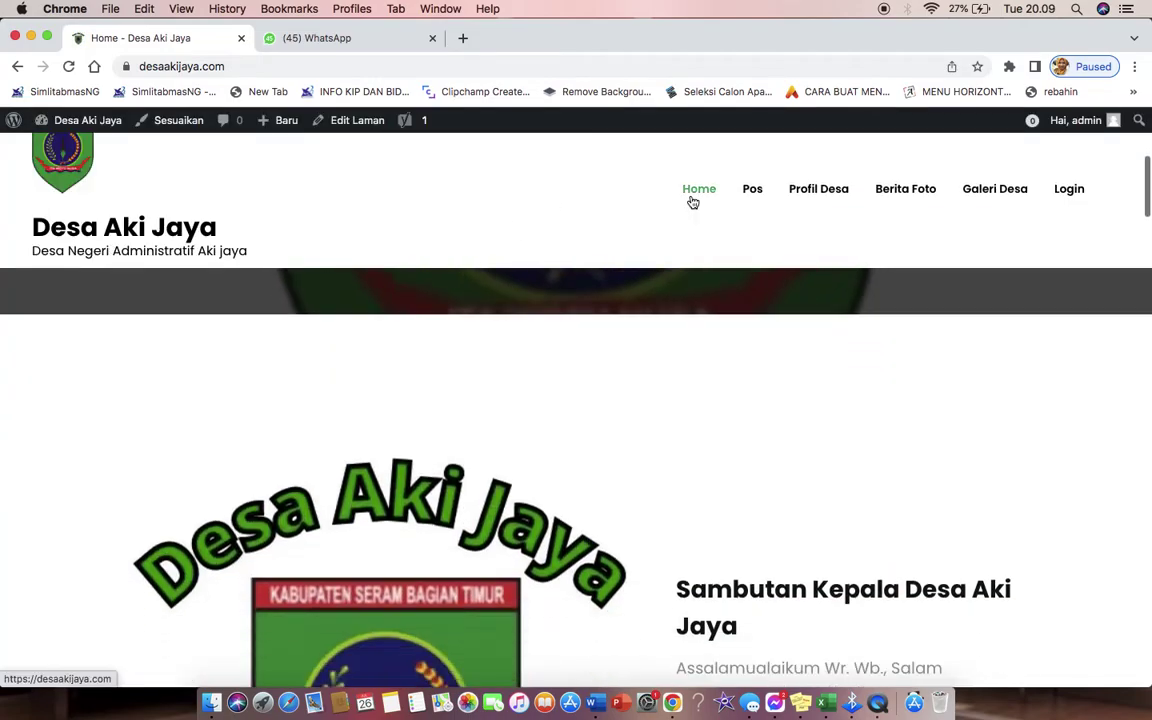
{"action": "scroll", "coordinate": [692, 202], "scroll_direction": "down", "scroll_amount": 10}
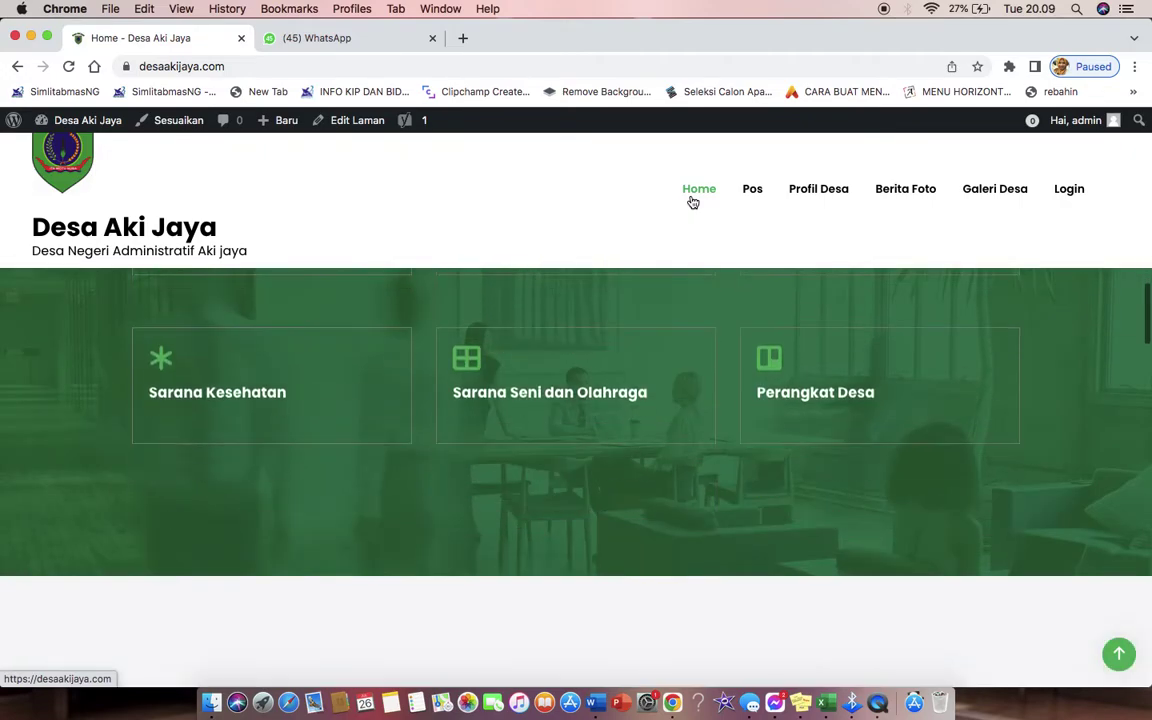
{"action": "scroll", "coordinate": [692, 202], "scroll_direction": "down", "scroll_amount": 6}
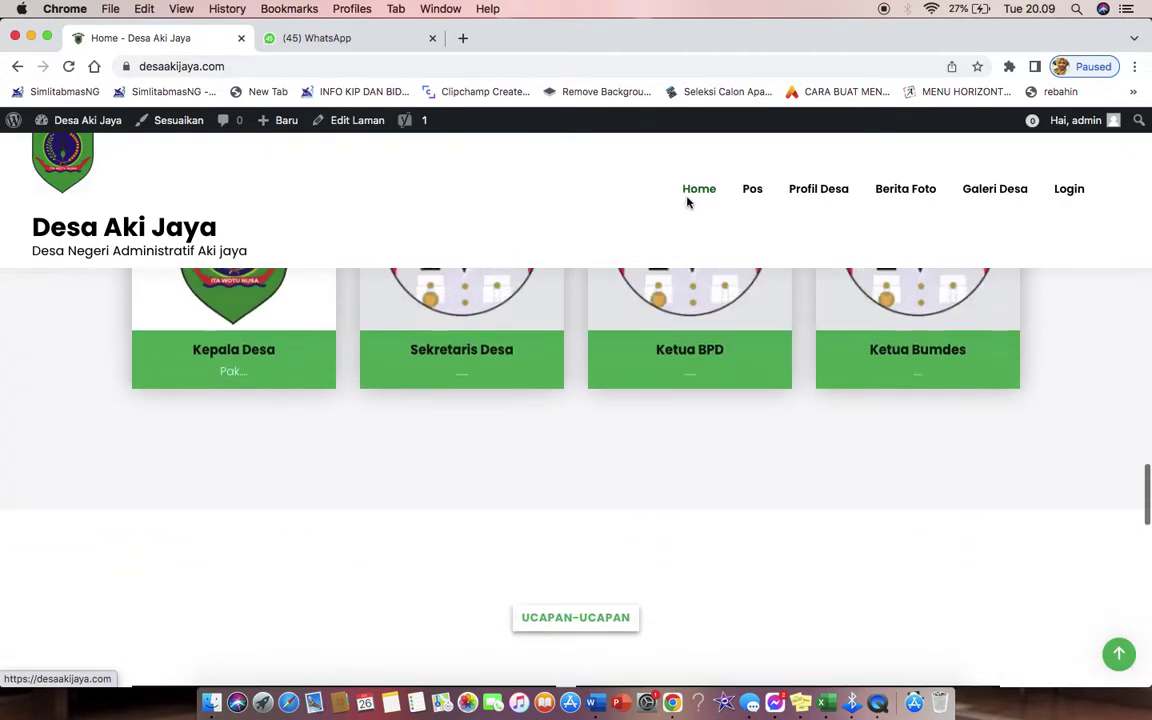
{"action": "scroll", "coordinate": [483, 388], "scroll_direction": "up", "scroll_amount": 2}
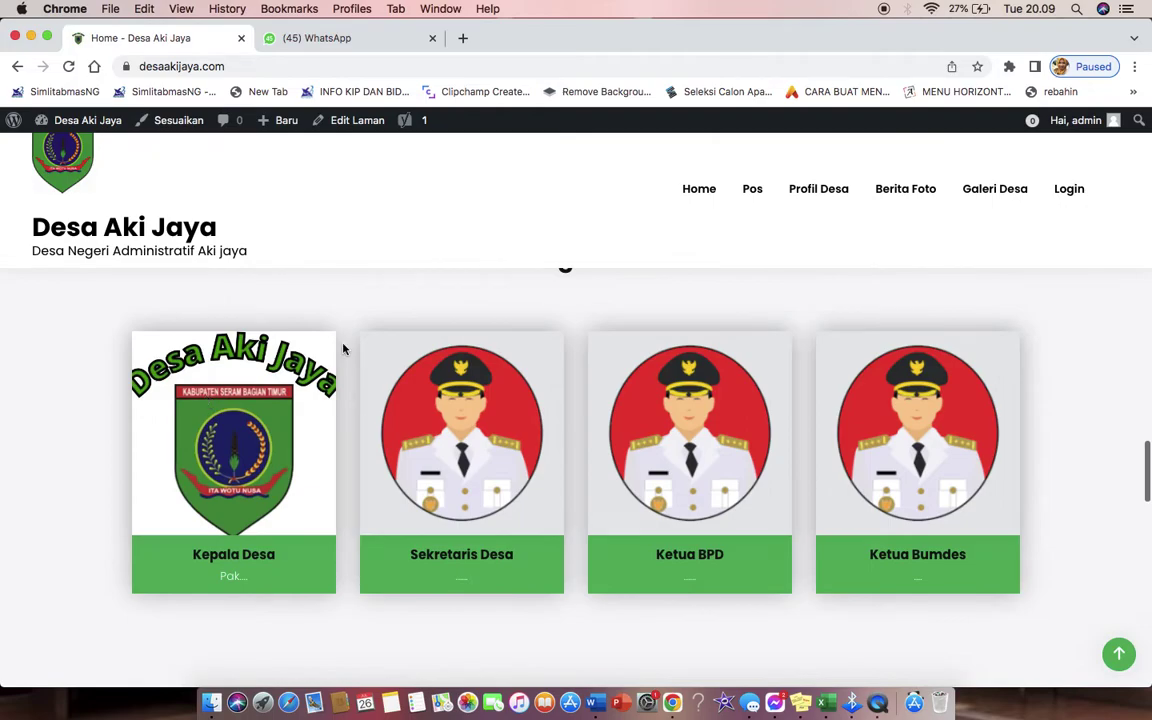
{"action": "scroll", "coordinate": [483, 388], "scroll_direction": "down", "scroll_amount": 1}
{"action": "scroll", "coordinate": [550, 355], "scroll_direction": "up", "scroll_amount": 3}
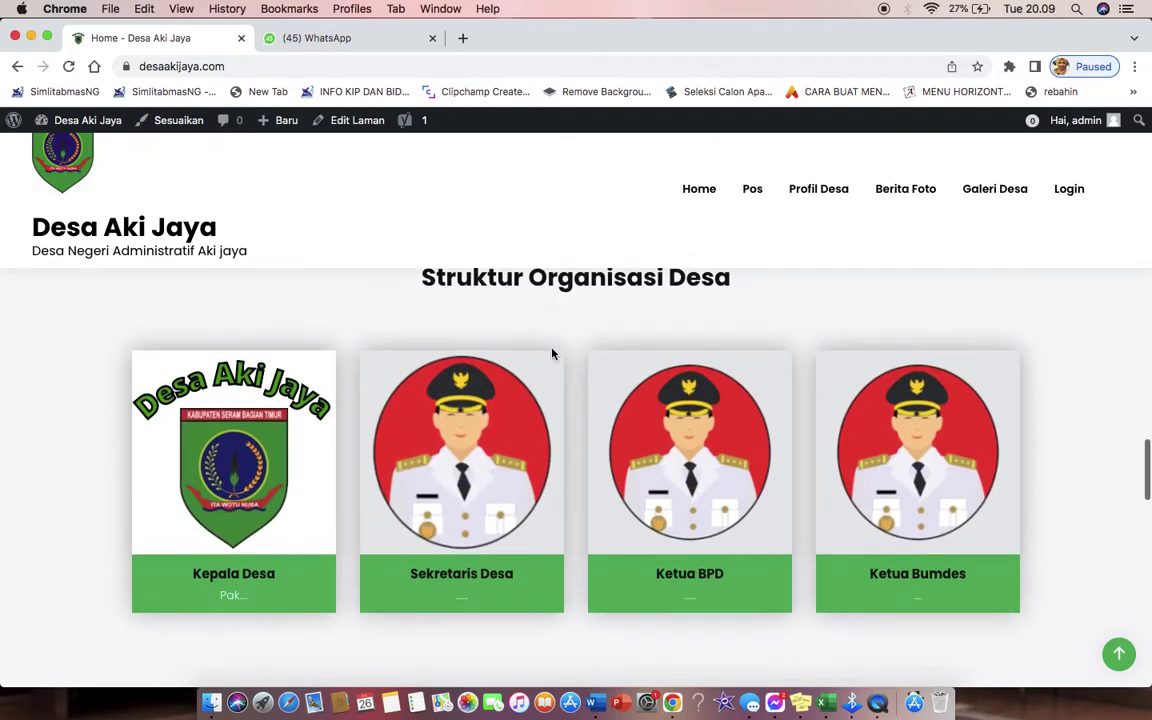
{"action": "scroll", "coordinate": [224, 303], "scroll_direction": "down", "scroll_amount": 1}
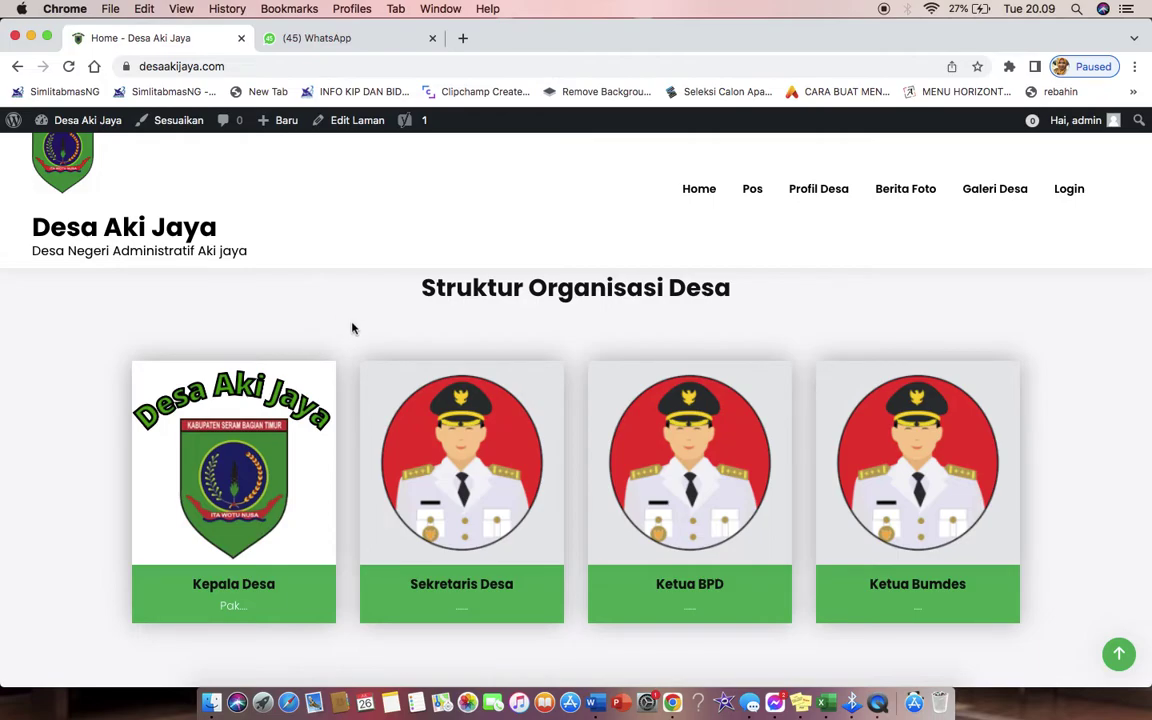
{"action": "scroll", "coordinate": [352, 328], "scroll_direction": "down", "scroll_amount": 1}
{"action": "scroll", "coordinate": [352, 328], "scroll_direction": "up", "scroll_amount": 1}
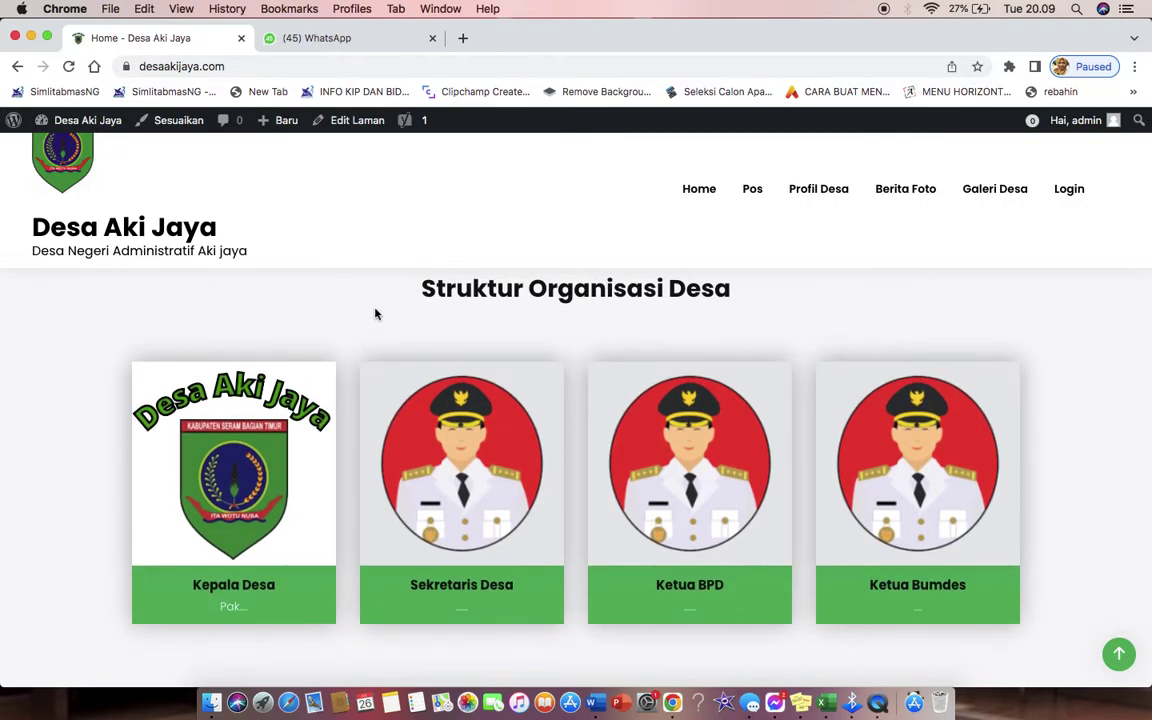